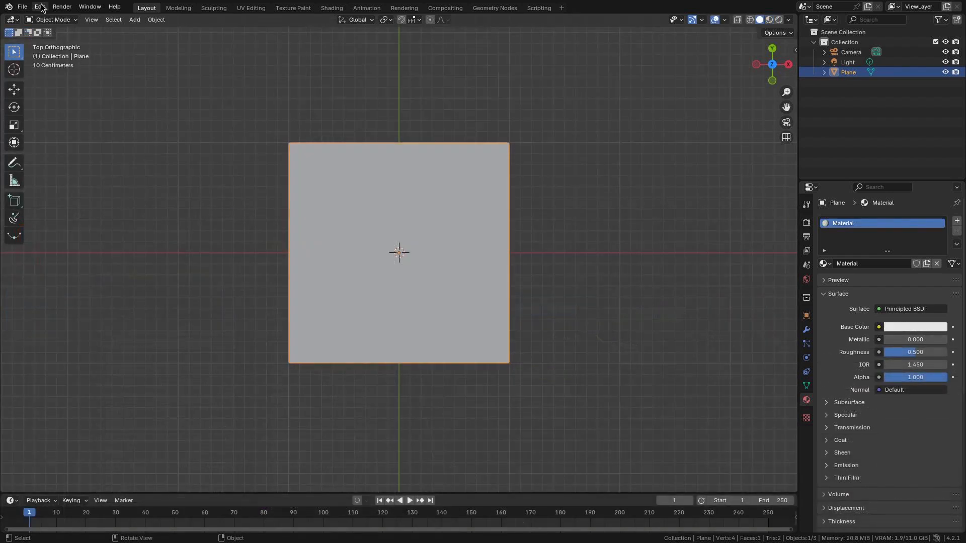
Step: Check the asset libraries configured under File Paths in the preferences, with Blender Assets selected, and close the preferences
left_click(40, 7)
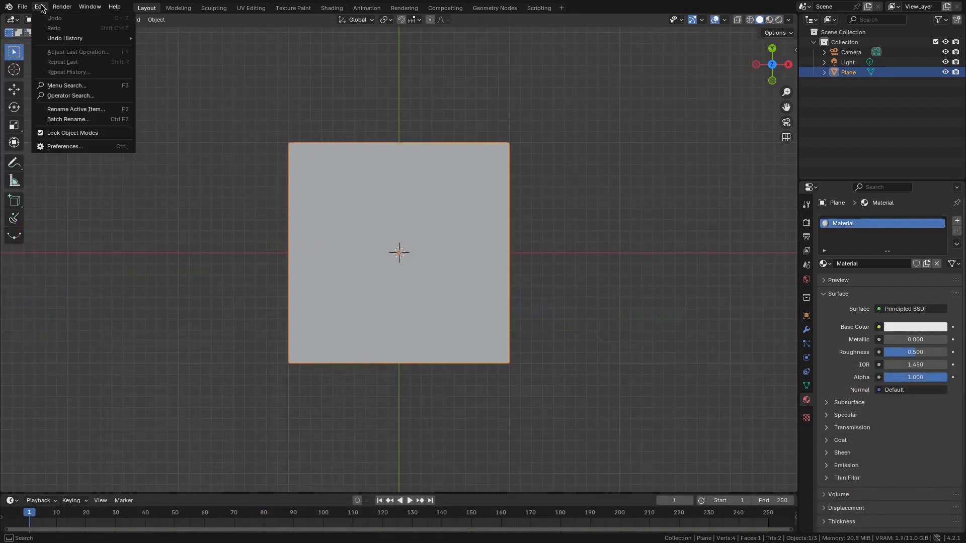
left_click(59, 151)
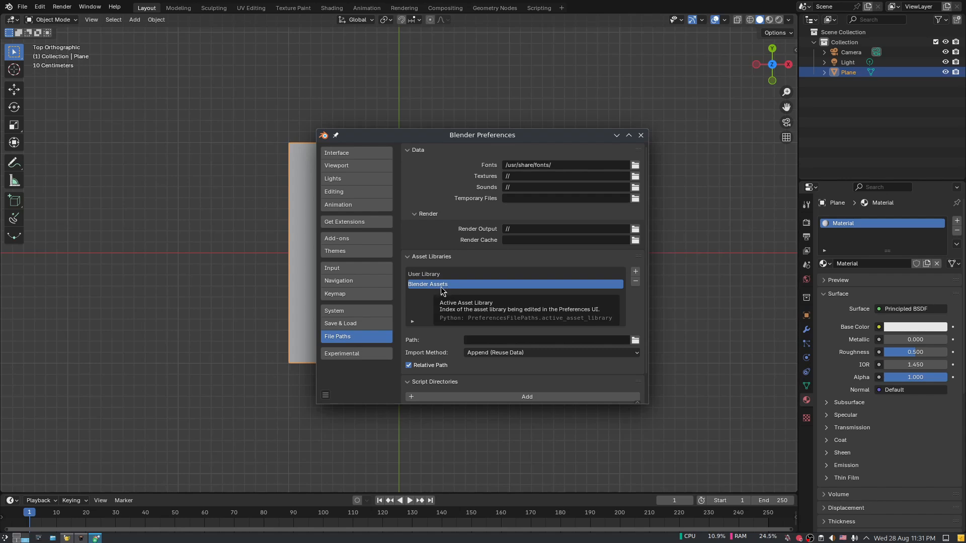
left_click(640, 134)
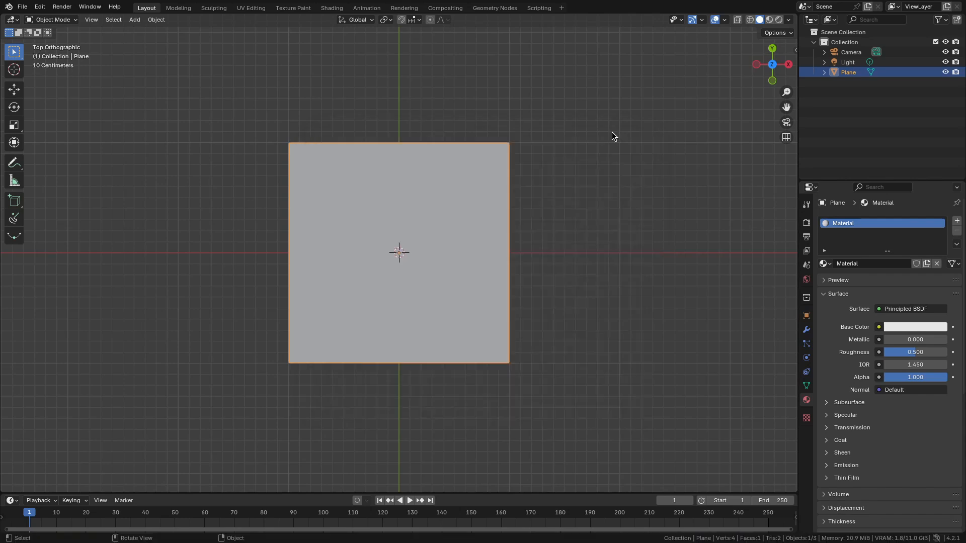
Step: In the Shading workspace, turn the lower-left image area into an asset browser showing only the Blender Assets library's thumbnails
left_click(332, 8)
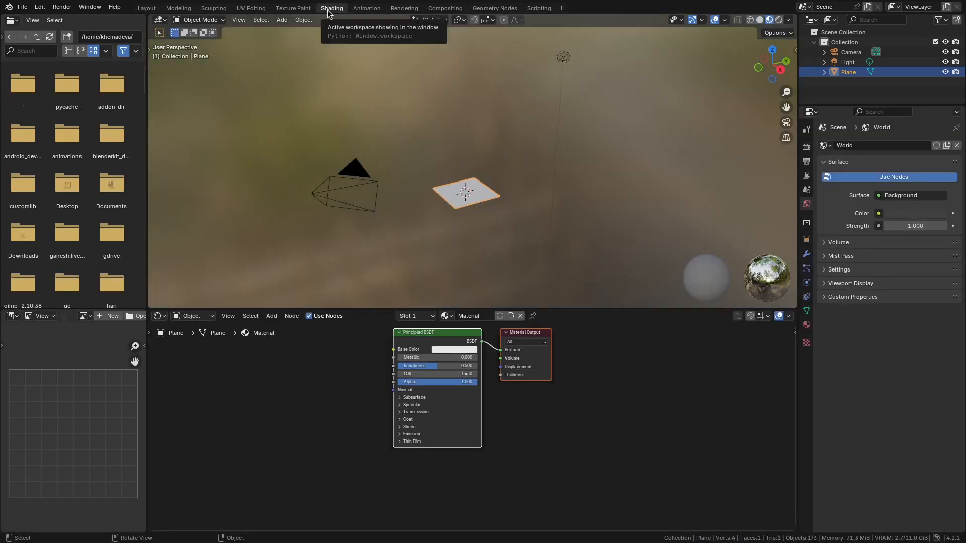
left_click(12, 316)
left_click(251, 366)
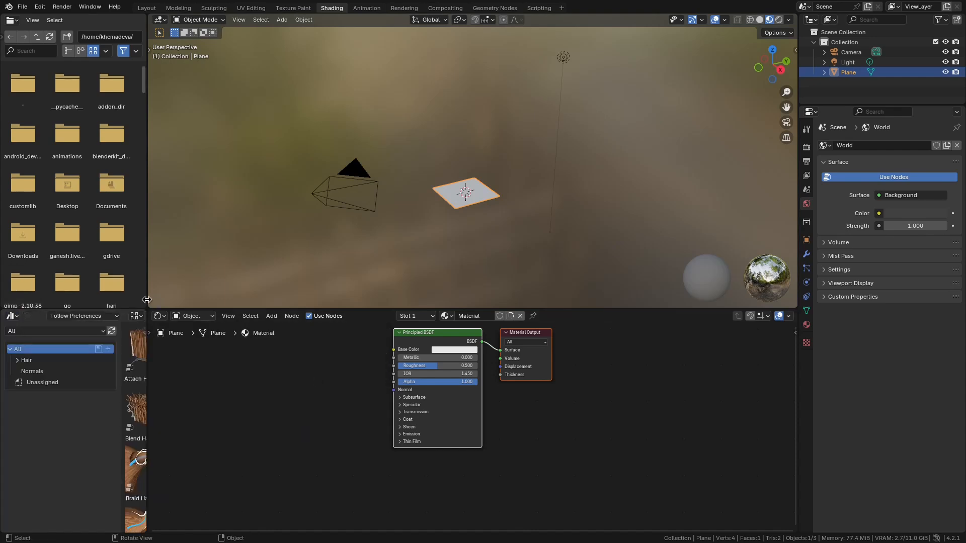
left_click_drag(146, 300, 5, 301)
left_click(48, 331)
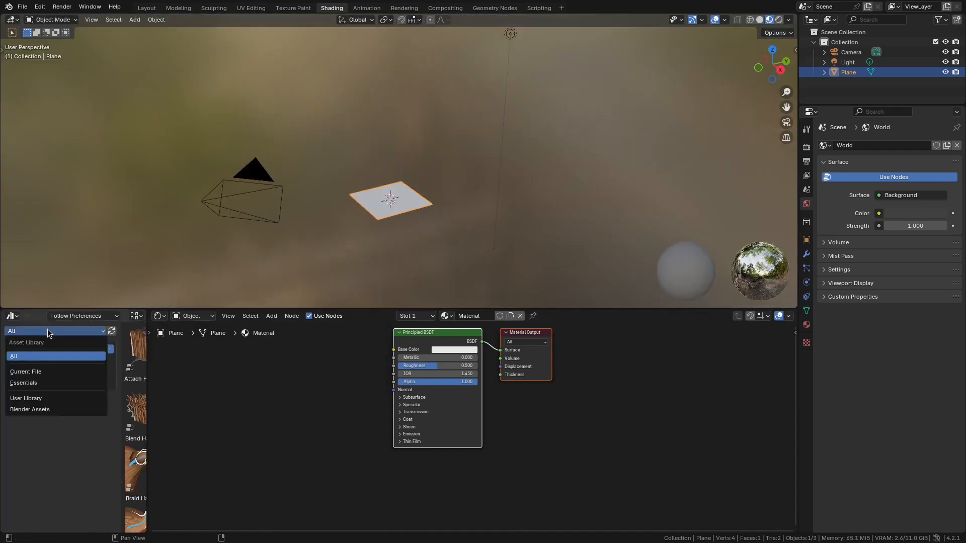
left_click(47, 409)
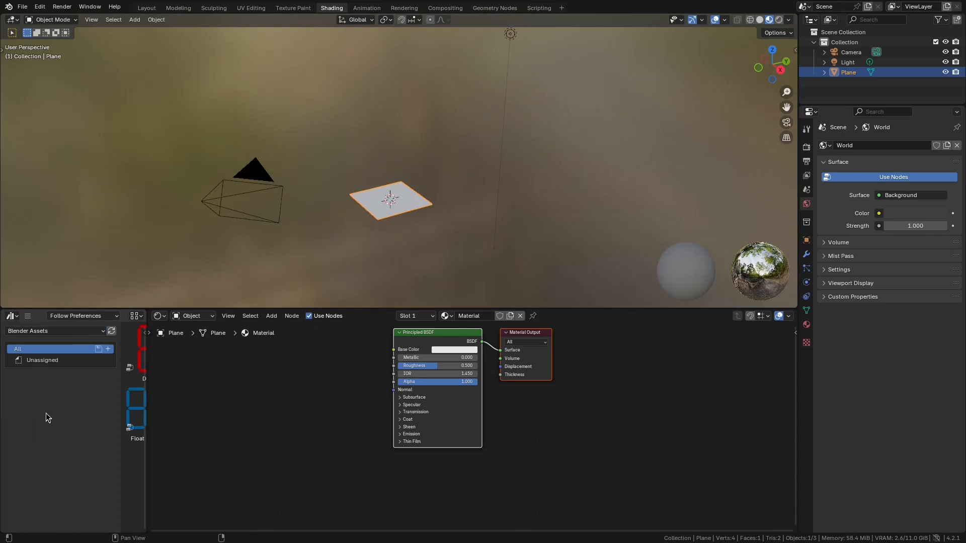
key("t")
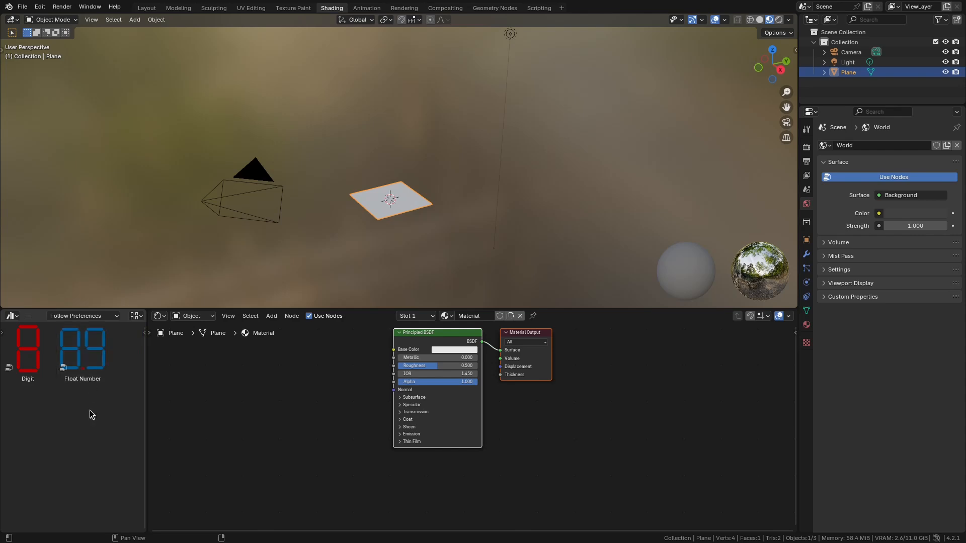
Step: View the plane from the top at a larger scale and hide the viewport overlays
key("KP_7")
scroll(470, 226, "up", 7)
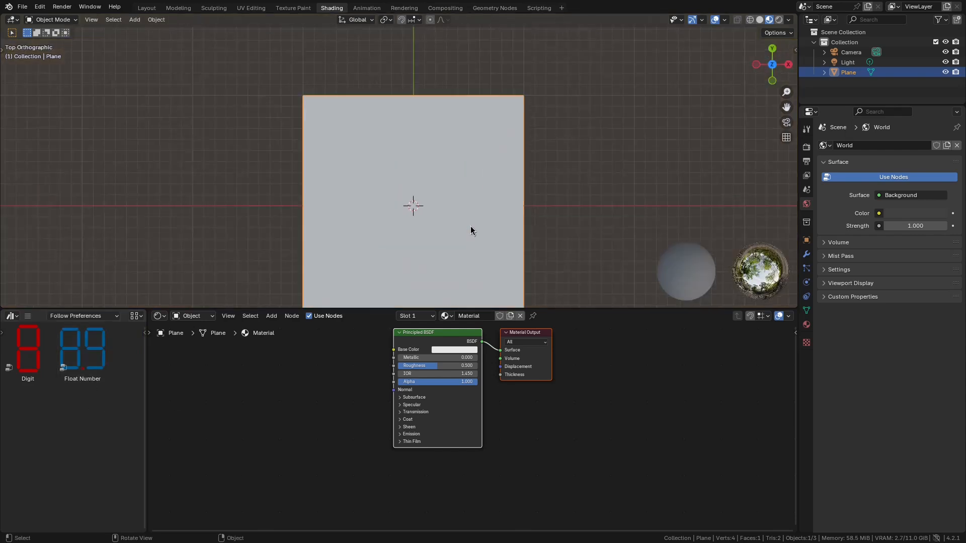
middle_click_drag(470, 226, 470, 183, "shift")
key("shift+alt+z")
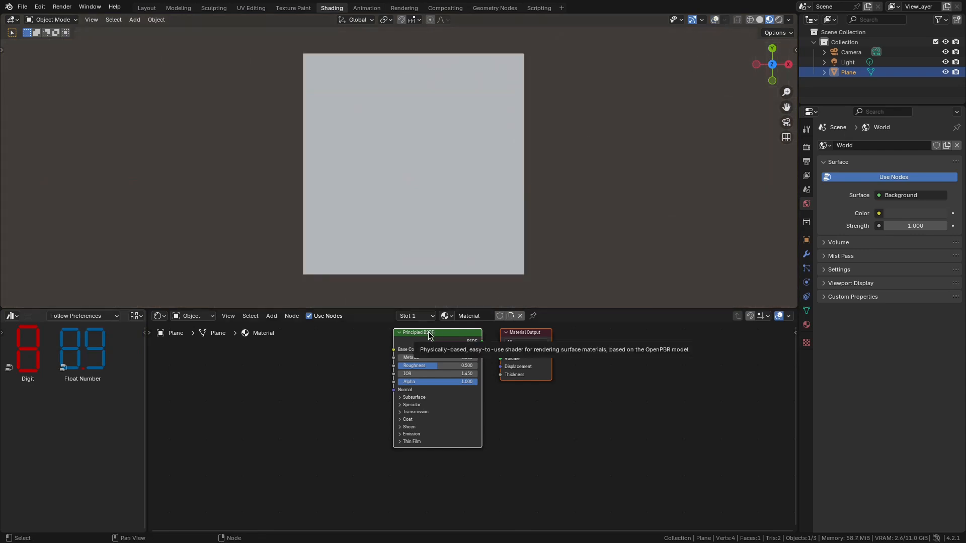
Step: Delete the Principled BSDF node and add the Float Number and Digit node group assets to the material
key("Delete")
left_click_drag(99, 355, 395, 409)
left_click_drag(41, 347, 250, 427)
left_click(294, 356)
Step: Preview the Float Number and Digit groups on the plane, delete Digit and feed Float Number's Alpha to the Surface output
left_click(369, 365, "ctrl+shift")
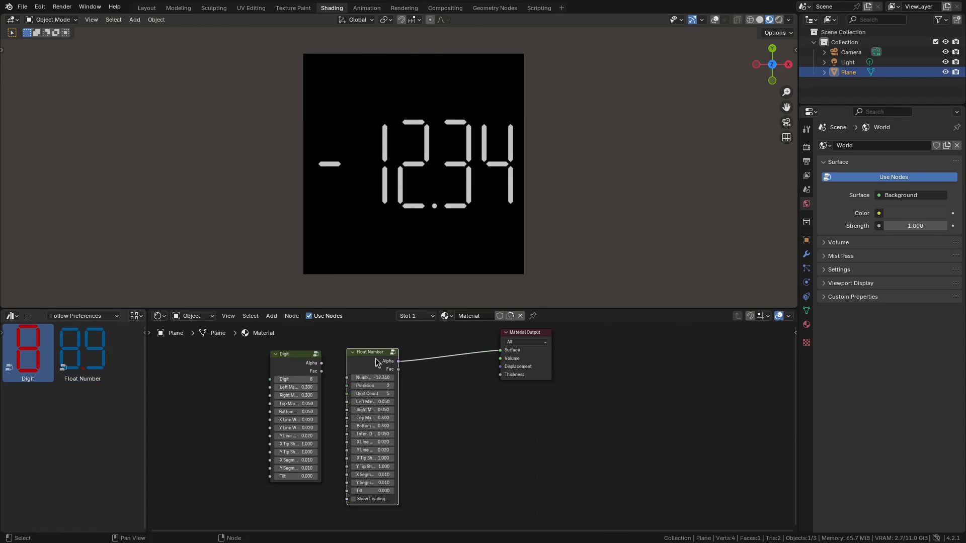
left_click(295, 362, "ctrl+shift")
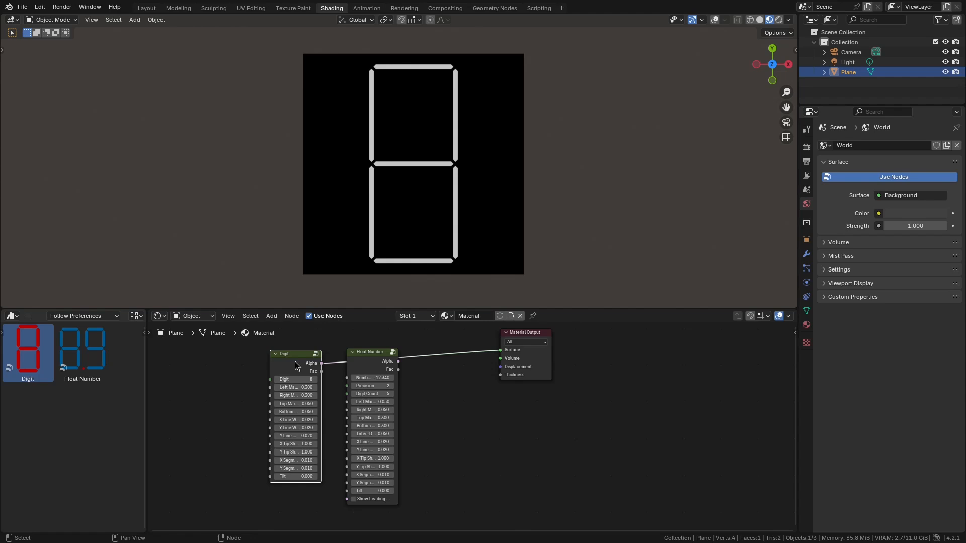
key("x")
left_click(357, 364, "ctrl+shift")
Step: Enlarge the node editor and widen the Float Number node so its input names are fully readable
scroll(470, 427, "up", 2)
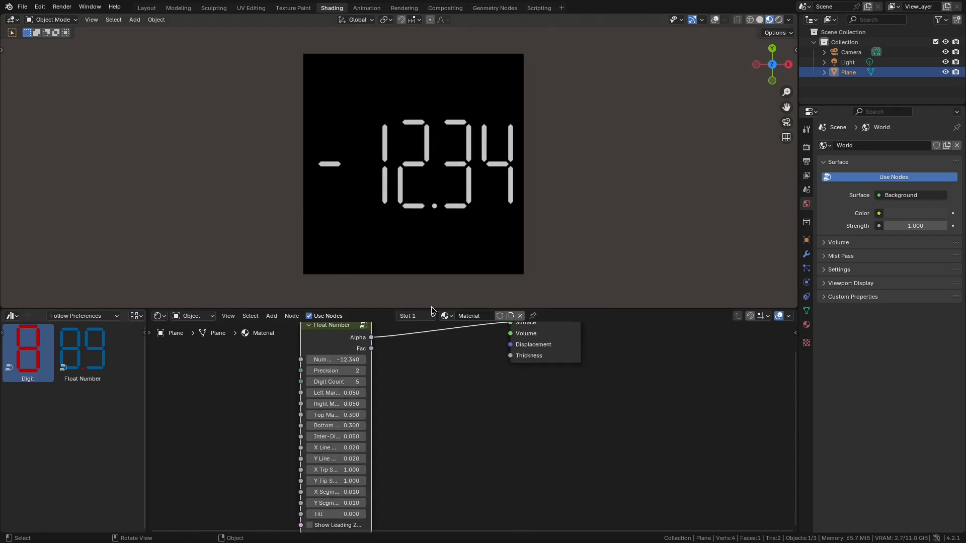
left_click_drag(431, 309, 460, 214)
middle_click_drag(429, 323, 446, 333)
left_click_drag(387, 343, 431, 338)
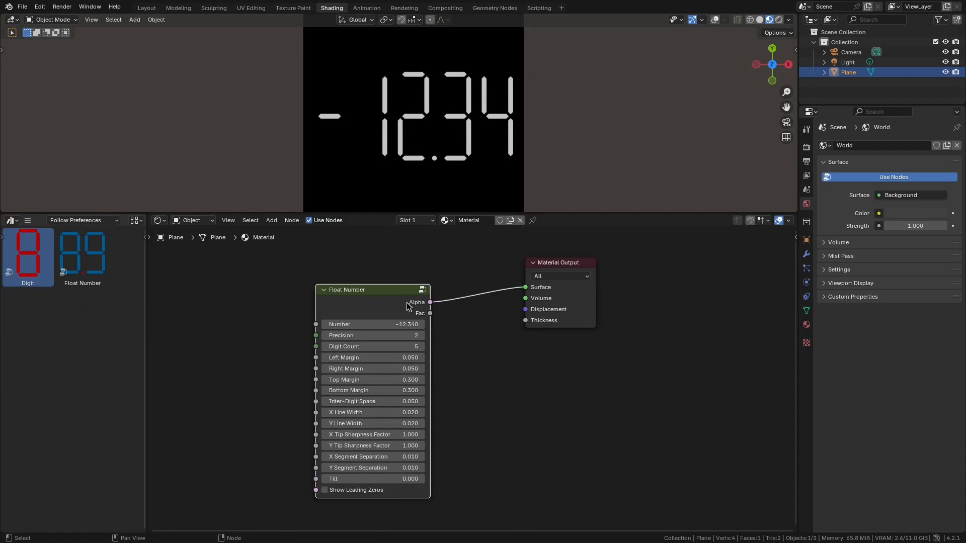
Step: Set the Float Number node's Number input to 345.89
left_click(366, 324)
type("345.89")
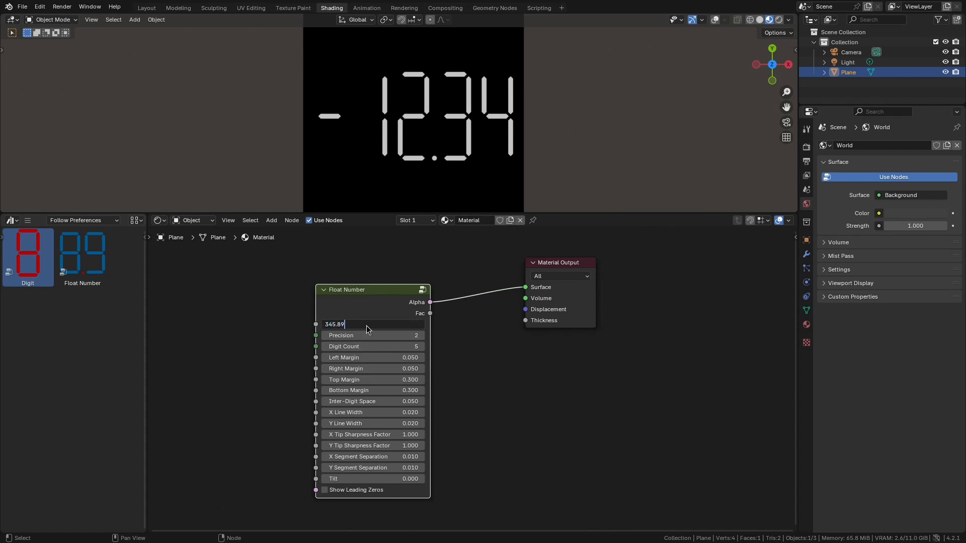
key("Return")
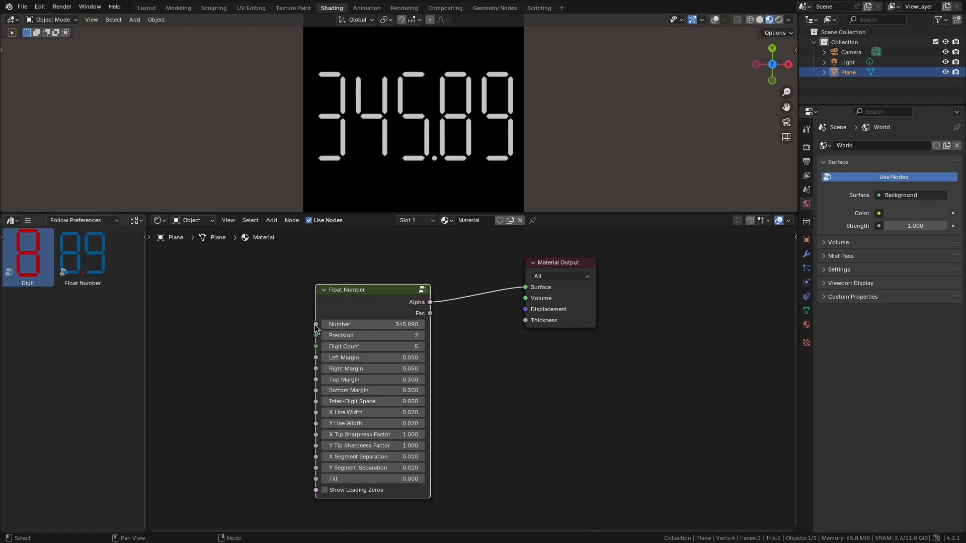
Step: Set the Float Number node's Number to 1 and open a timeline beneath the node editor
left_click(389, 323)
type("1")
key("Return")
left_click_drag(156, 527, 160, 505)
left_click(159, 503)
left_click(281, 412)
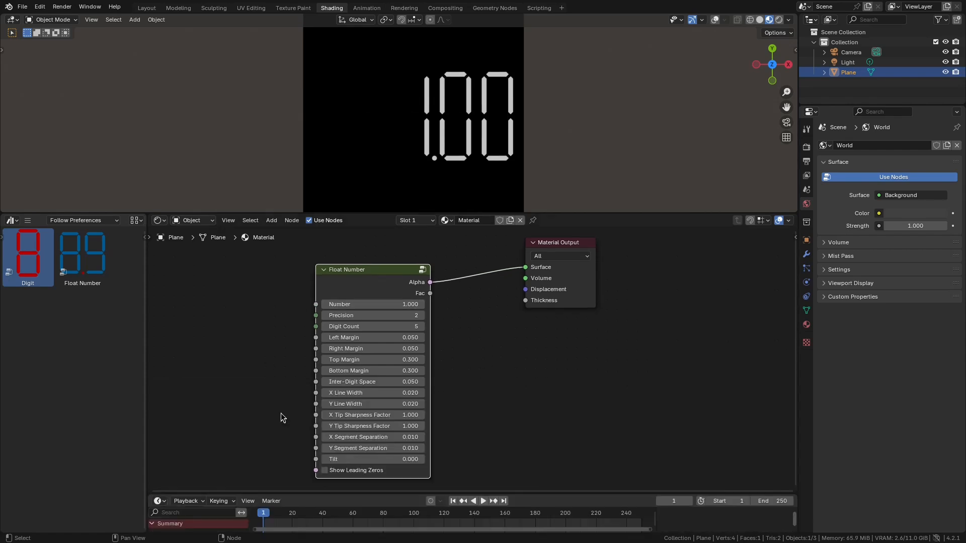
Step: Keyframe the Number input at 1 on frame 1 and at 60 on frame 60
key("i")
left_click_drag(371, 514, 353, 514)
double_click(376, 304)
type("60")
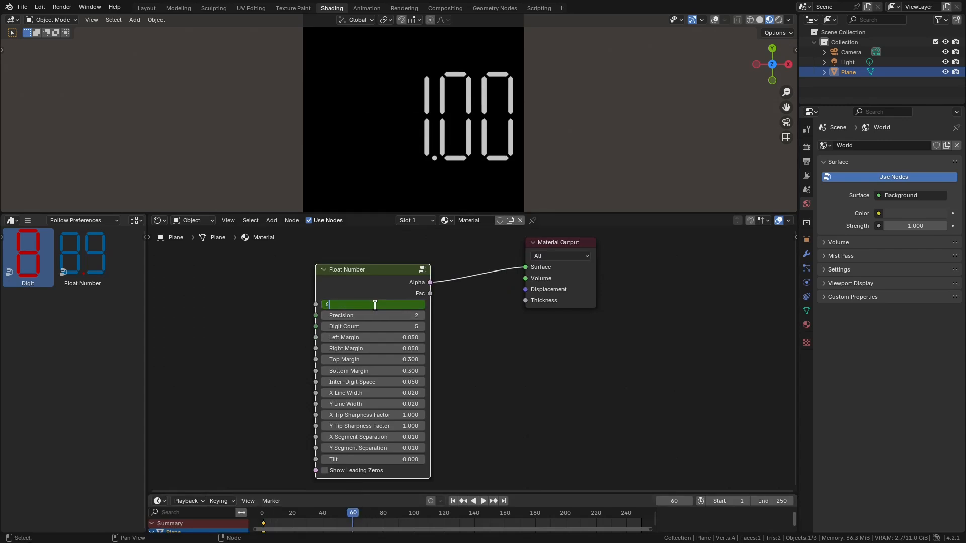
key("Return")
key("i")
Step: Play the counting animation from frame 1 and stop the playback
left_click(453, 501)
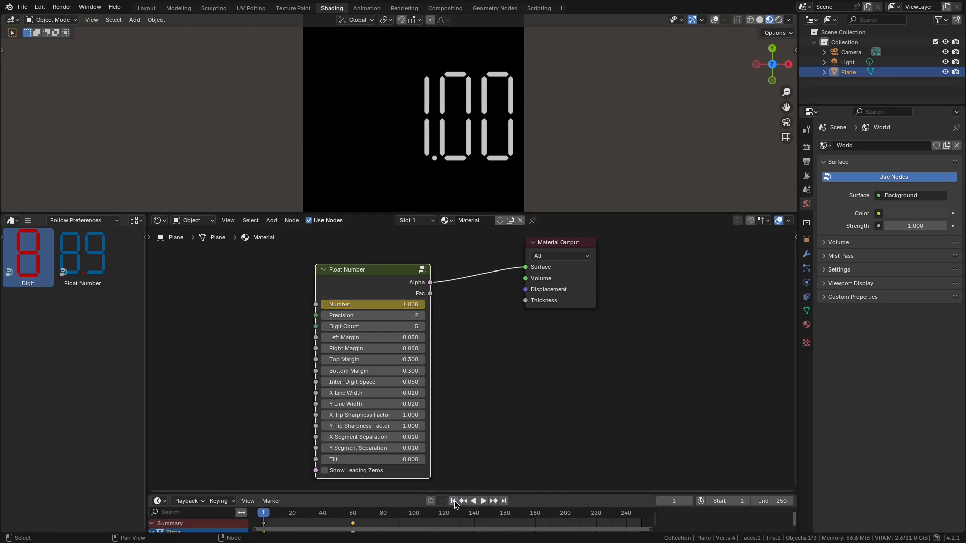
key("space")
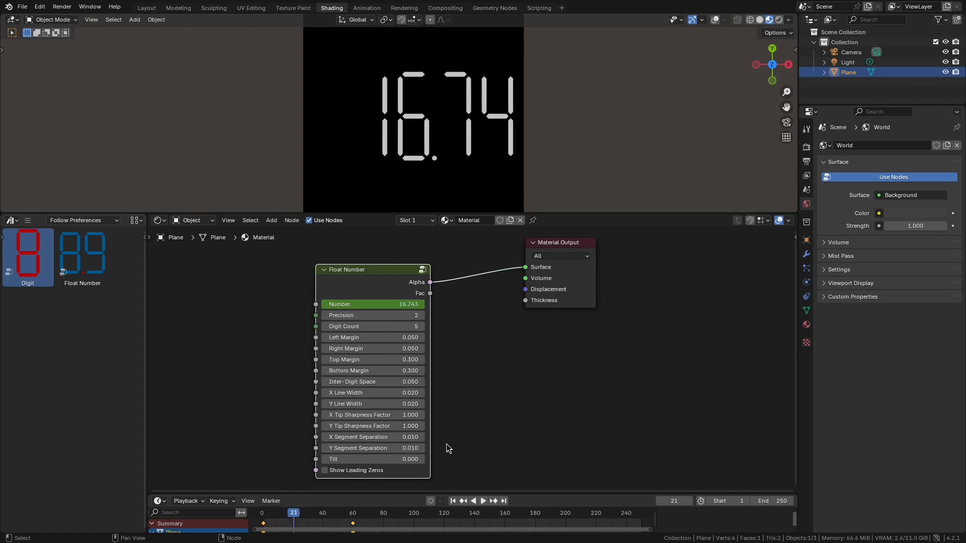
key("Escape")
Step: Add a Value node, link it to the Float Number node's Number input and set its value to 45
scroll(464, 395, "down", 1)
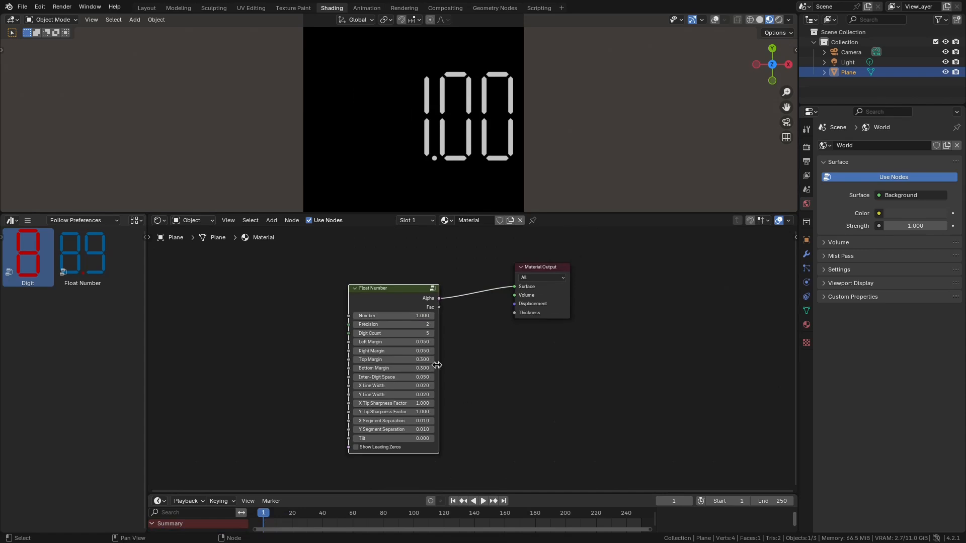
key("shift+a")
left_click(291, 337)
type("value")
key("Return")
left_click(266, 358)
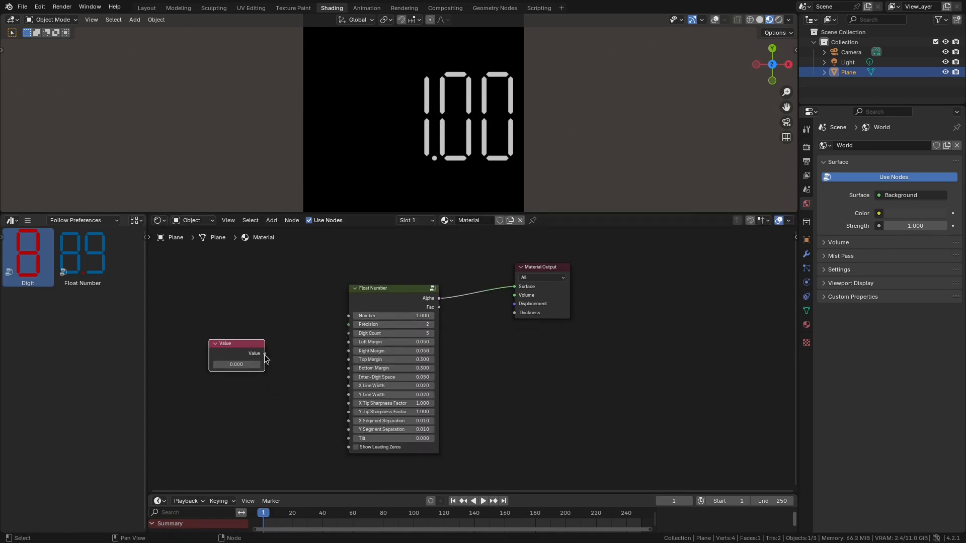
left_click_drag(265, 355, 345, 319)
left_click(231, 365)
key("Return")
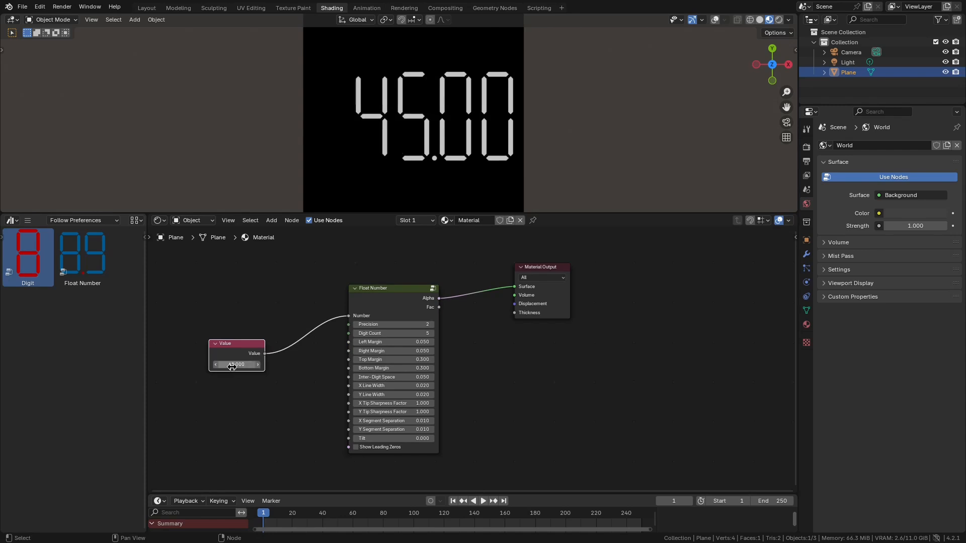
Step: Set the Float Number node's X Line Width and Y Line Width to 0.01
middle_click_drag(330, 329, 379, 385)
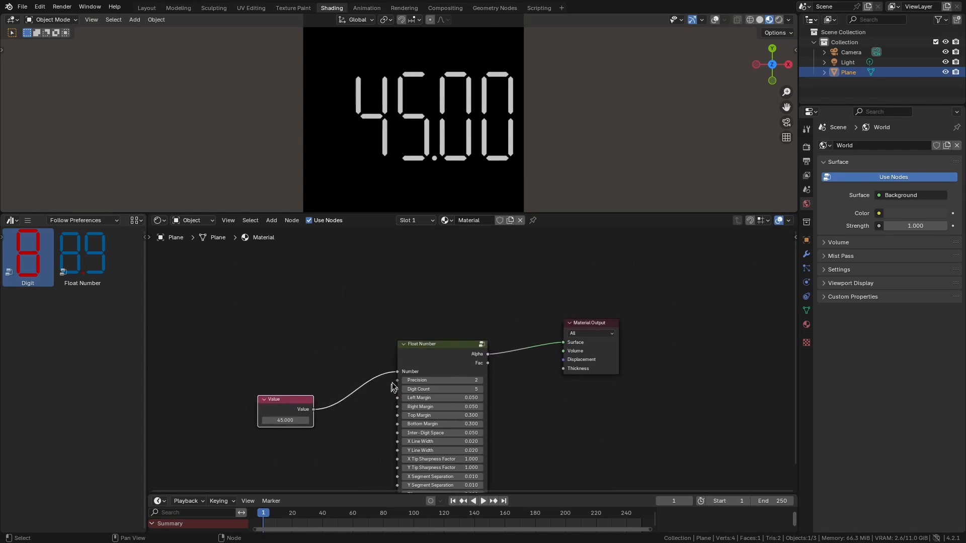
scroll(421, 368, "down", 2)
scroll(437, 370, "up", 3)
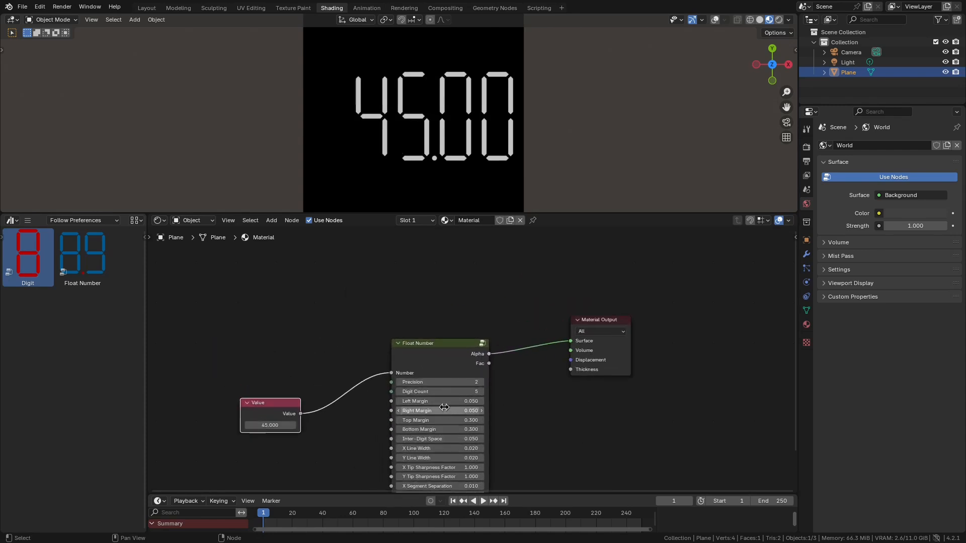
scroll(464, 456, "up", 2)
left_click(455, 371)
type("0.01")
key("Return")
left_click(454, 388)
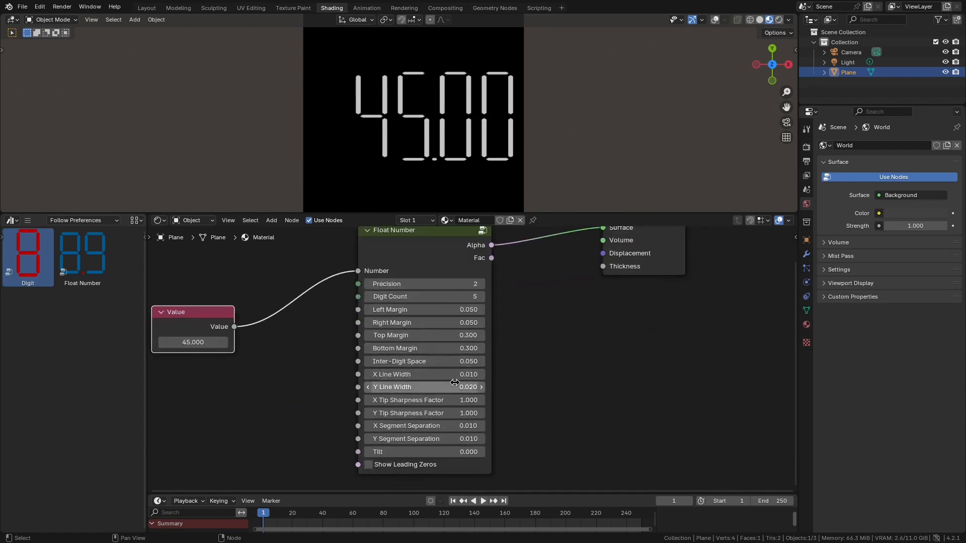
type("0.021")
key("BackSpace")
key("BackSpace")
type("1")
key("Return")
Step: Duplicate the Float Number node and place the copy above the original
scroll(427, 404, "down", 4)
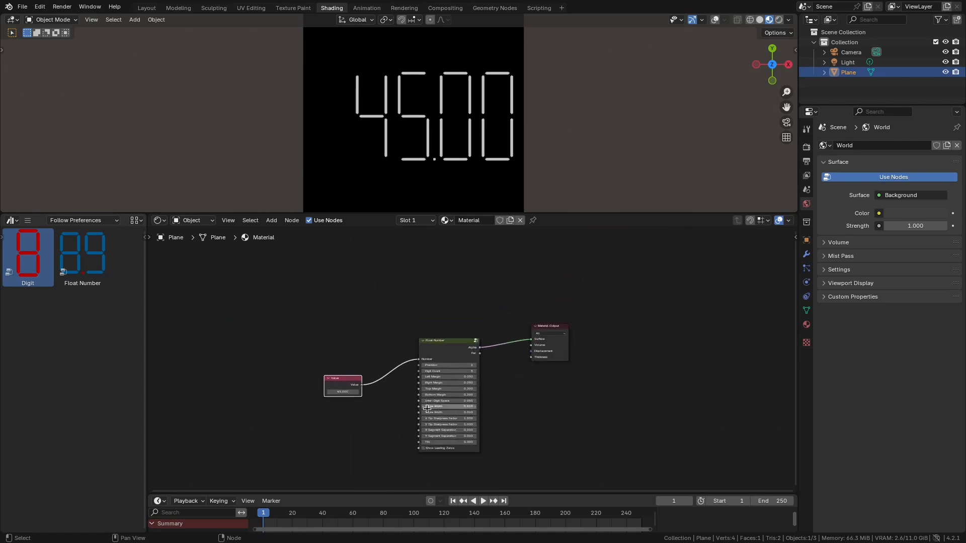
key("shift+d")
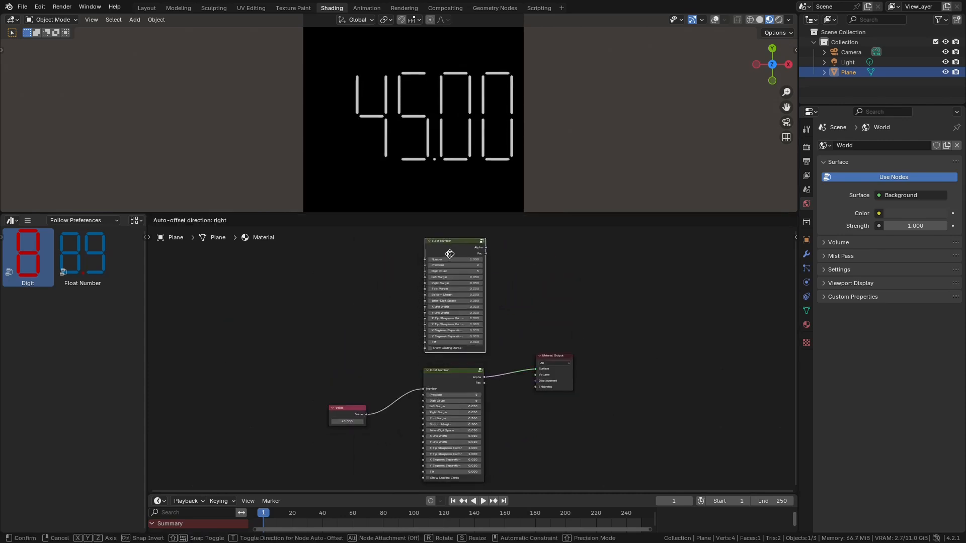
left_click(452, 261)
Step: Add a Math Add node that sums the Alpha outputs of both Float Number nodes and link it to the Surface output
key("shift+a")
type("add")
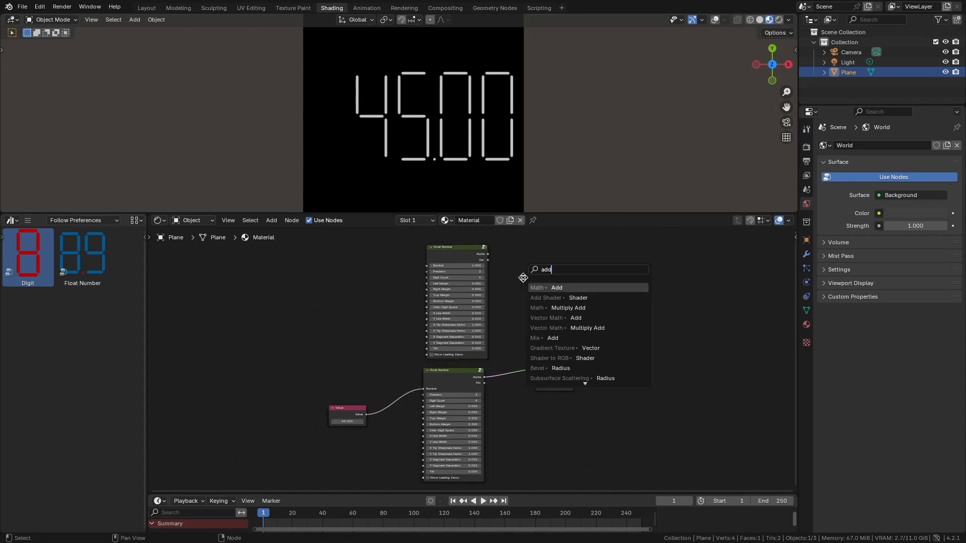
key("Return")
left_click(529, 294)
left_click_drag(485, 378, 529, 319)
left_click_drag(552, 357, 620, 330)
left_click_drag(567, 293, 602, 342)
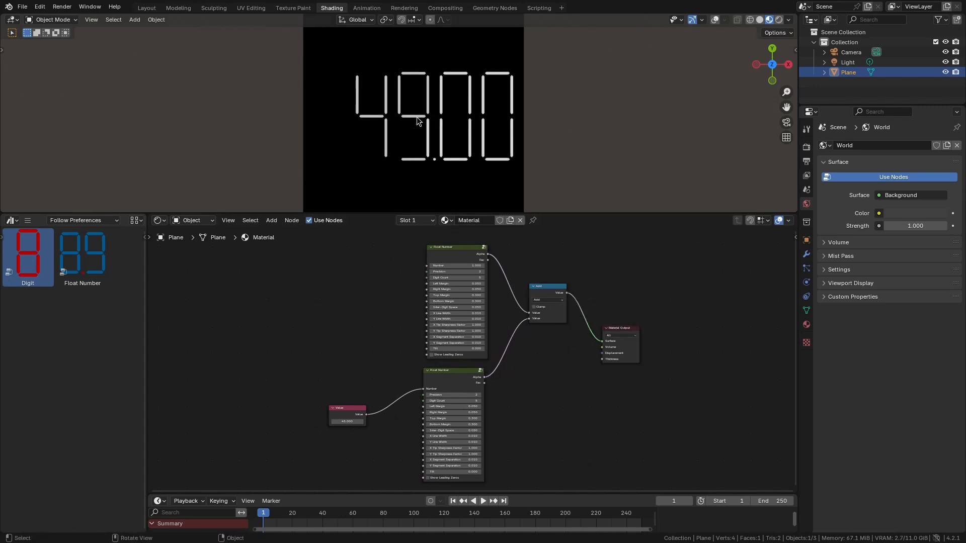
Step: Set the upper Float Number node's Top Margin to 0.1 and raise its Bottom Margin so its number sits in the plane's upper half
scroll(434, 167, "down", 1)
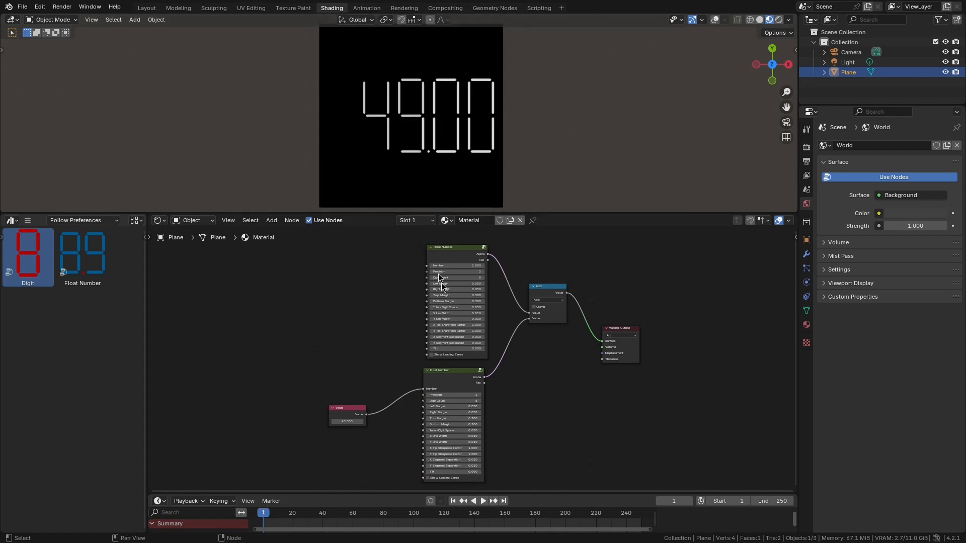
scroll(449, 287, "up", 4)
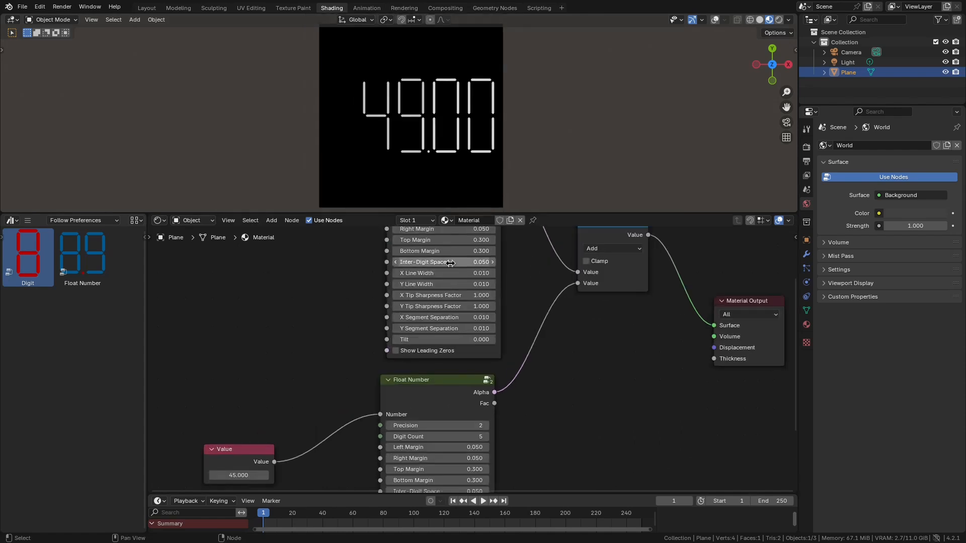
double_click(431, 292)
type("0.3")
key("ctrl+a")
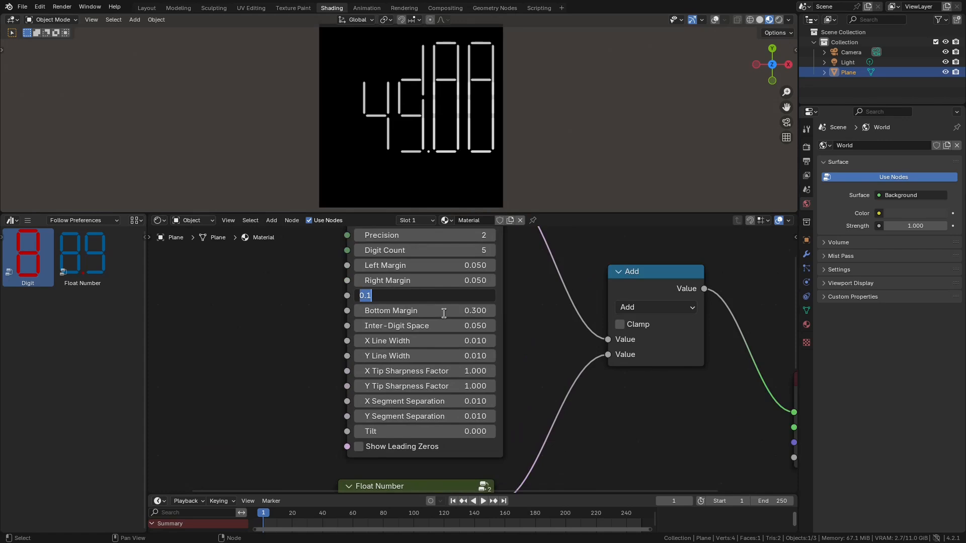
type("0.3")
key("Return")
Step: Set the lower Float Number node's Top Margin to 0.6 and its Bottom Margin to 0.1
middle_click_drag(430, 270, 440, 390)
left_click(440, 415)
type("0.6")
left_click(451, 431)
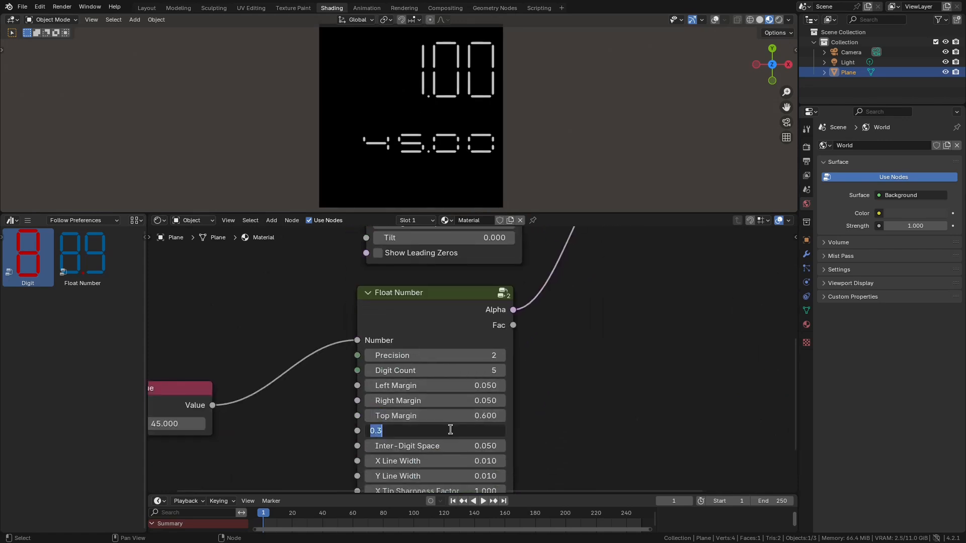
type("0.1")
key("Return")
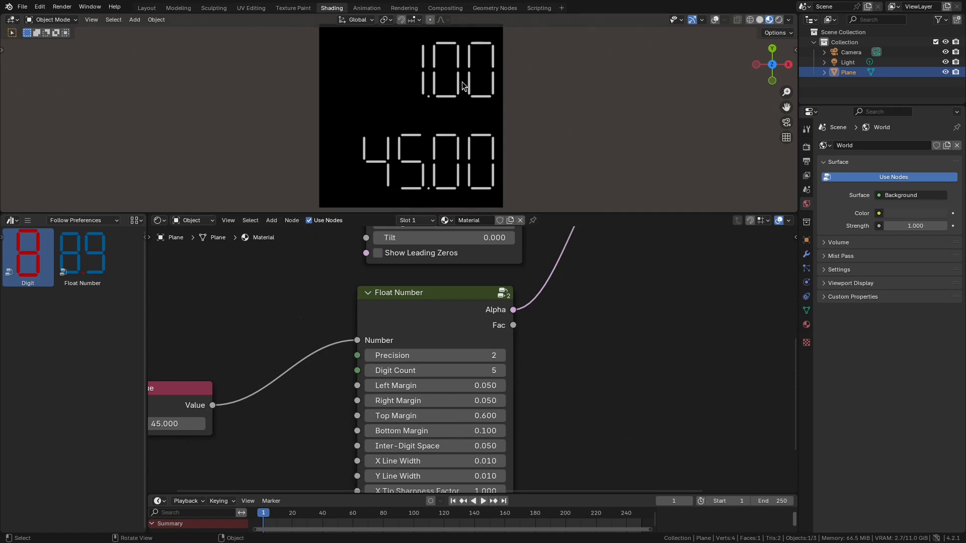
Step: Move the Value node up, link it to the upper Float Number node's Number input, and unlink it from the lower one
scroll(447, 268, "down", 4)
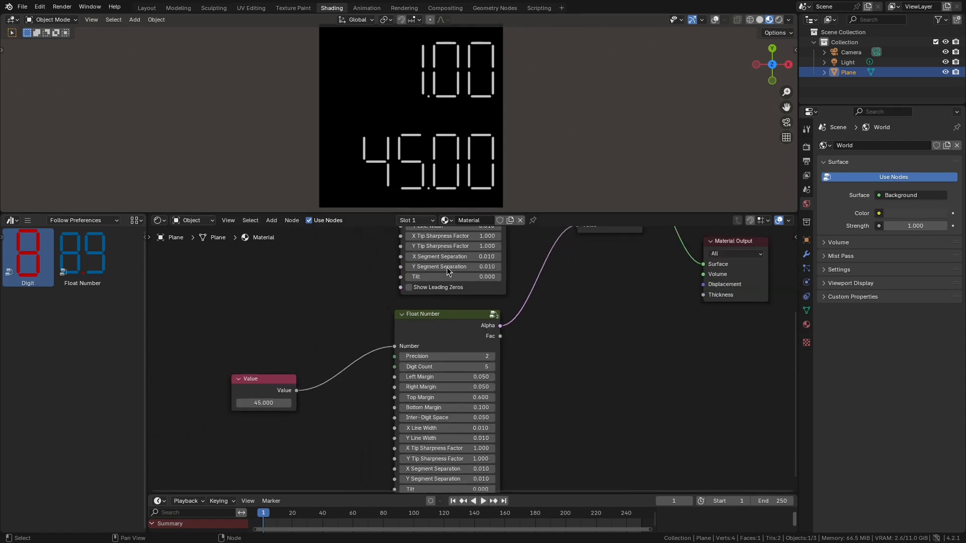
middle_click_drag(447, 267, 444, 309)
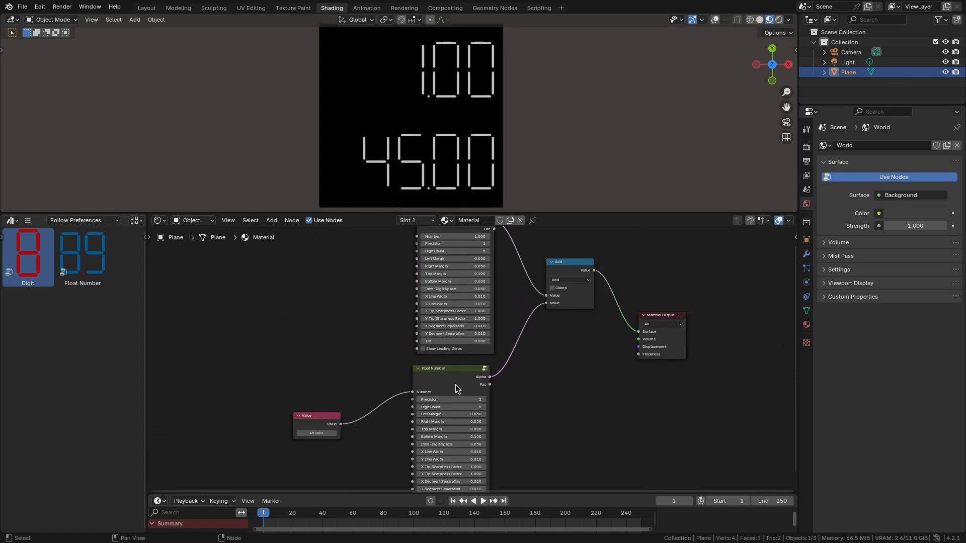
left_click_drag(327, 421, 259, 341)
middle_click_drag(302, 326, 308, 364)
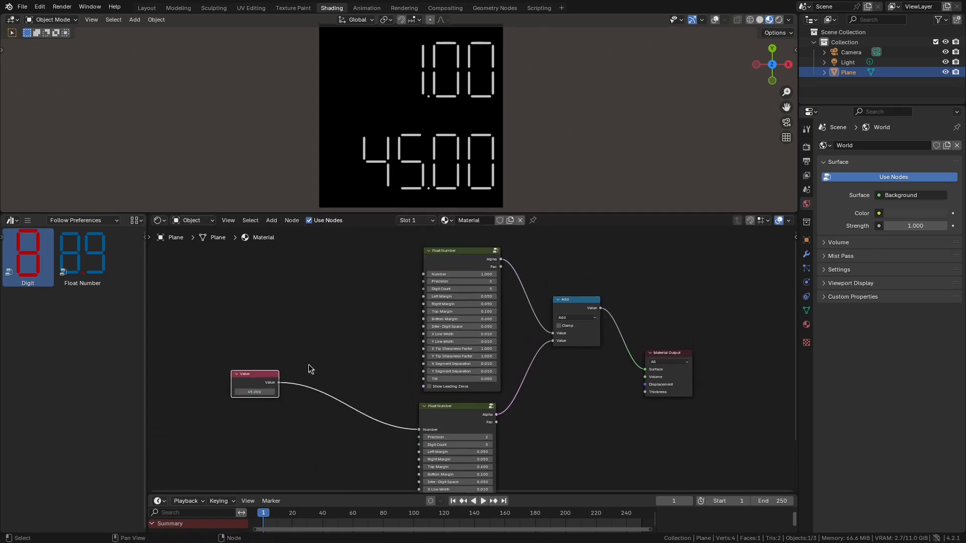
left_click_drag(279, 382, 423, 274)
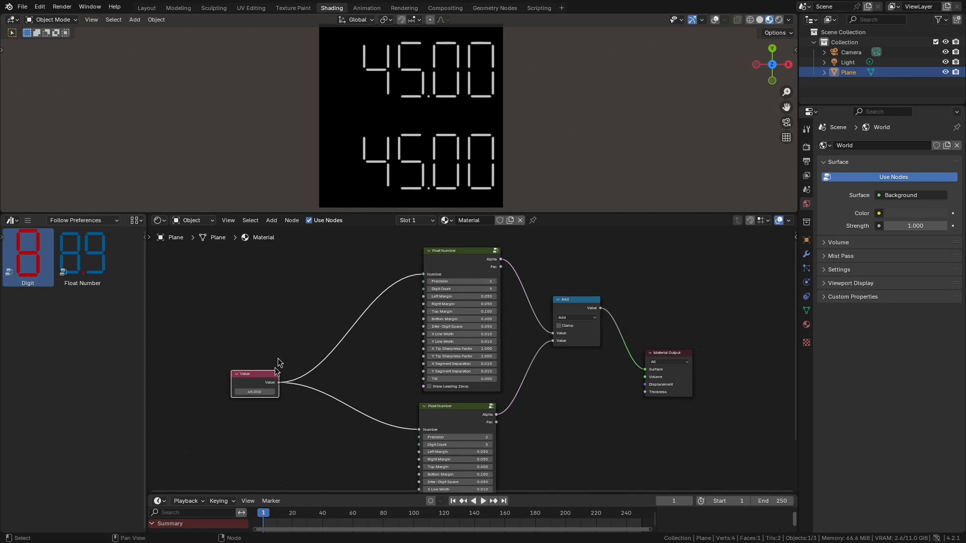
left_click_drag(418, 430, 355, 404)
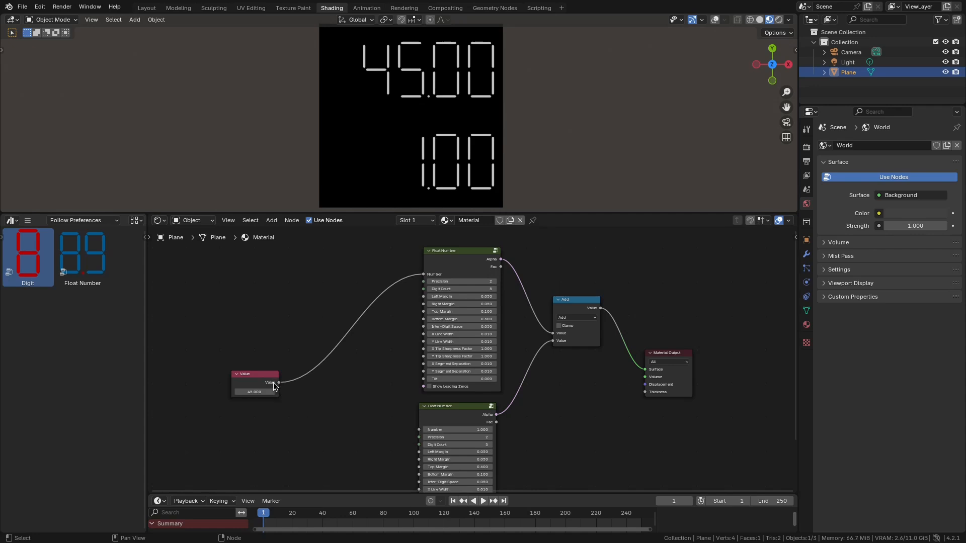
Step: Add a To Radians math node fed by the Value node and spread the two nodes apart
left_click_drag(279, 382, 323, 413)
type("to rad")
key("Return")
left_click(312, 416)
left_click_drag(255, 380, 226, 374)
Step: Add a Sine math node after To Radians and link its result to the lower Float Number node's Number input
mouse_move(342, 419)
left_mouse_down()
mouse_move(311, 402)
mouse_move(353, 423)
left_mouse_up()
type("sine")
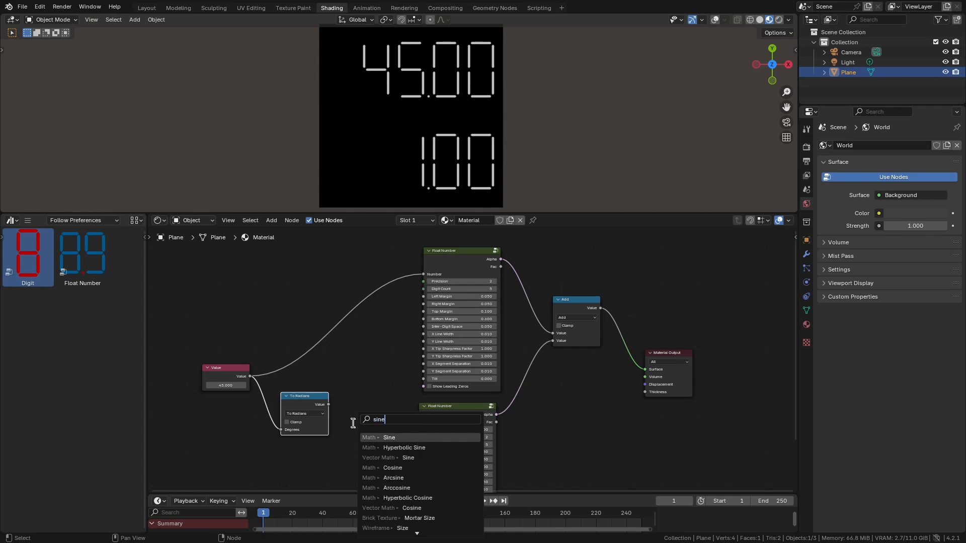
key("Return")
left_click(347, 423)
left_click_drag(397, 425, 419, 430)
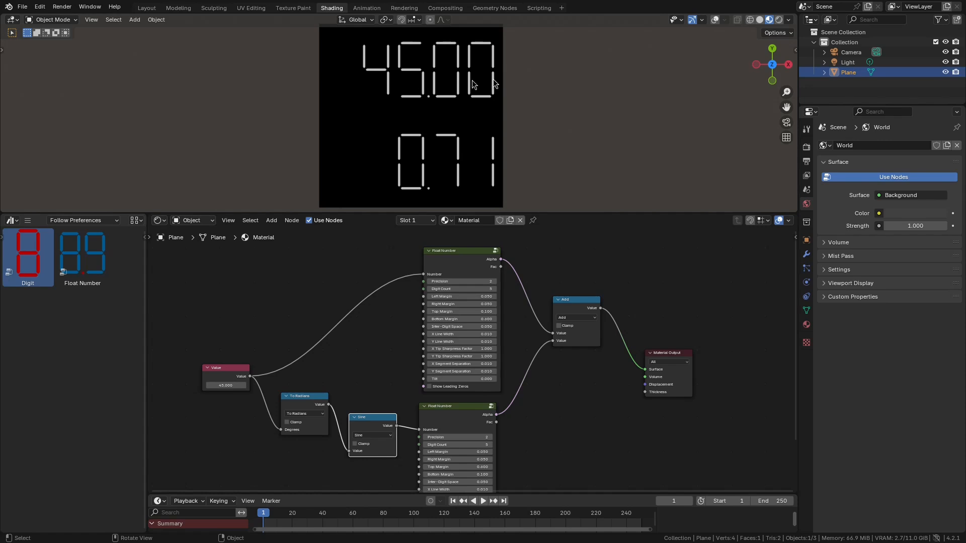
Step: Set the lower Float Number node's Digit Count to 8
scroll(458, 341, "up", 3)
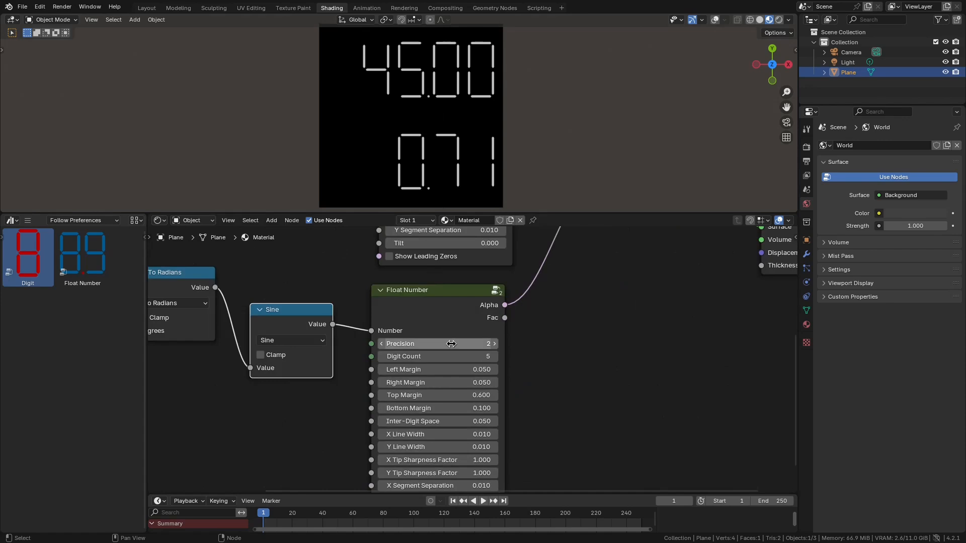
left_click(469, 357)
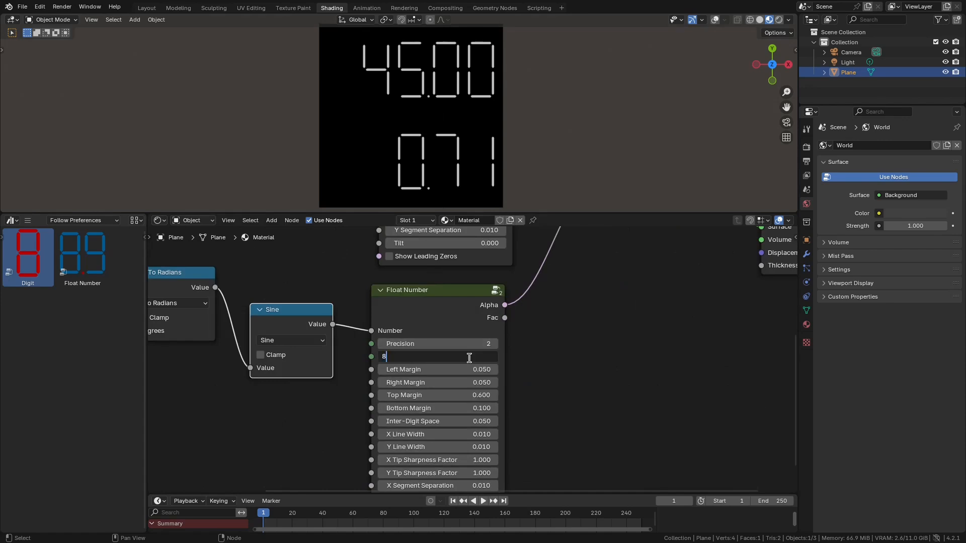
key("Return")
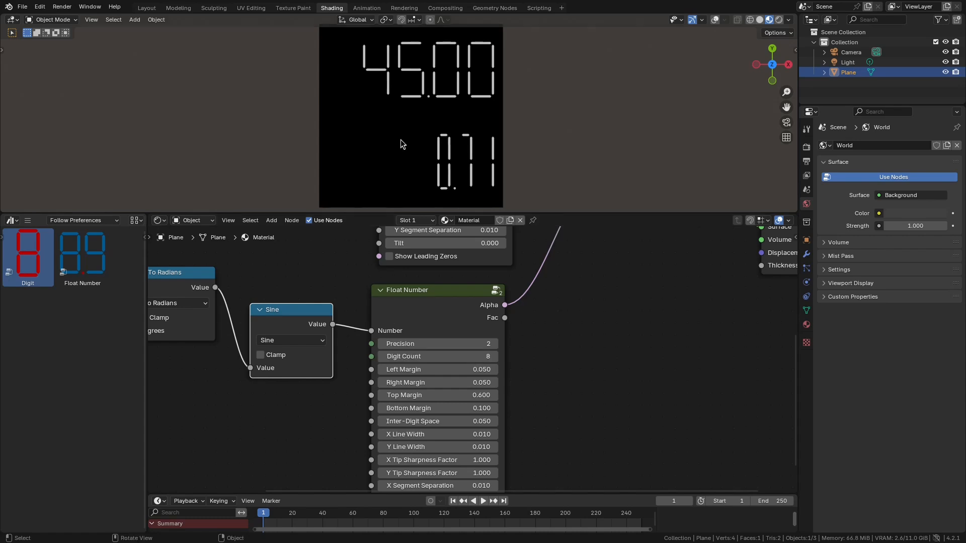
Step: Scale the plane by 2 along the X axis
key("s")
key("x")
key("2")
key("Return")
Step: Set the lower Float Number node's Y Line Width to 0.005 and its Precision to 6
left_click(451, 448)
type("0.005")
key("Return")
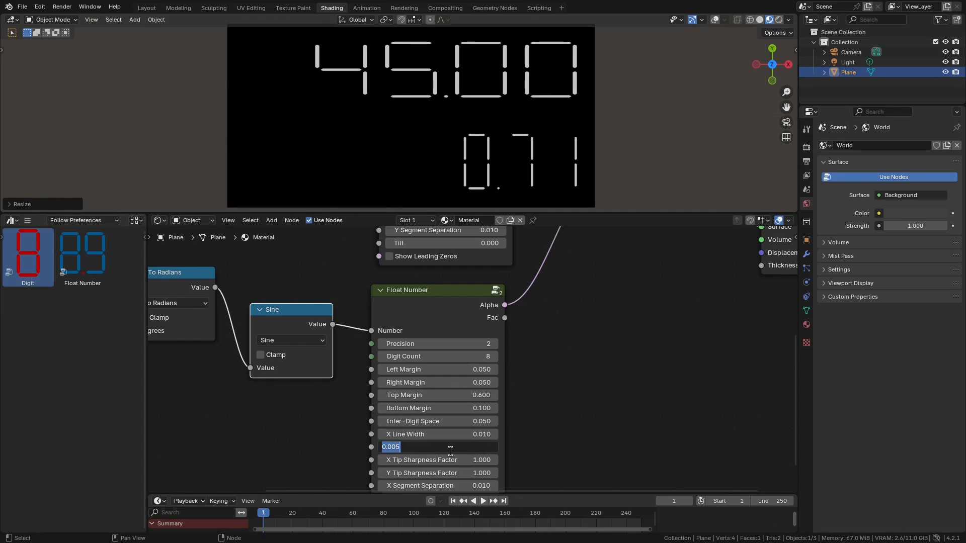
left_click(458, 346)
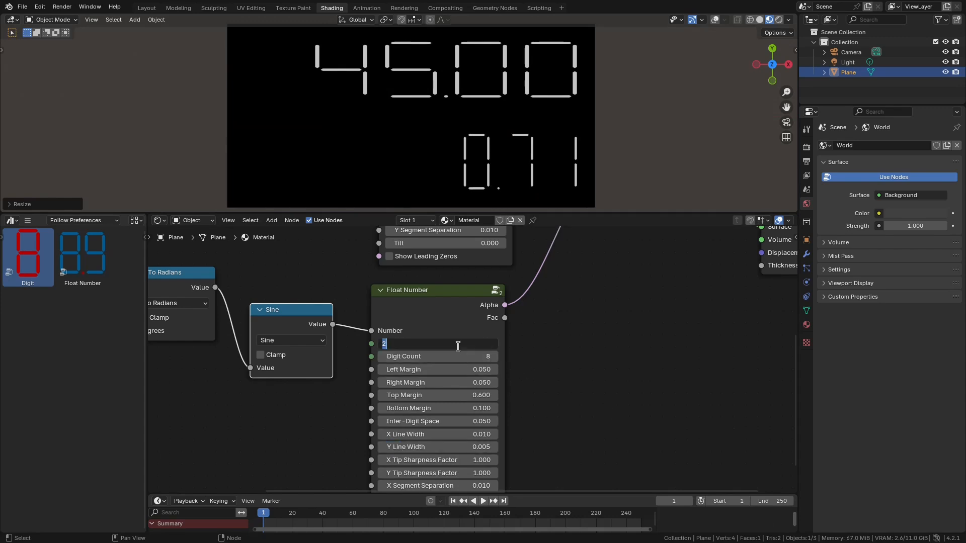
key("Return")
key("Return")
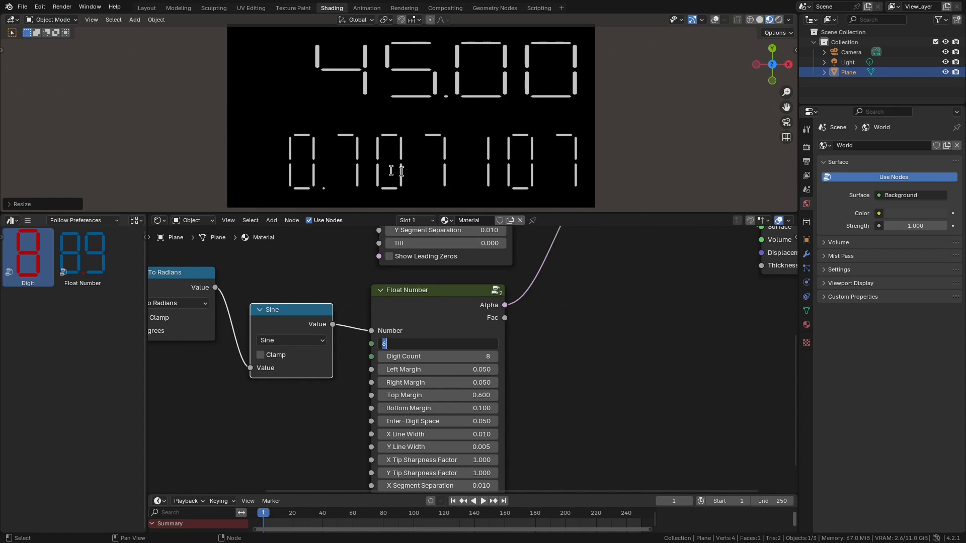
key("Return")
Step: Change the Sine node's operation to Tangent and set the Value node to 60
left_click(295, 341)
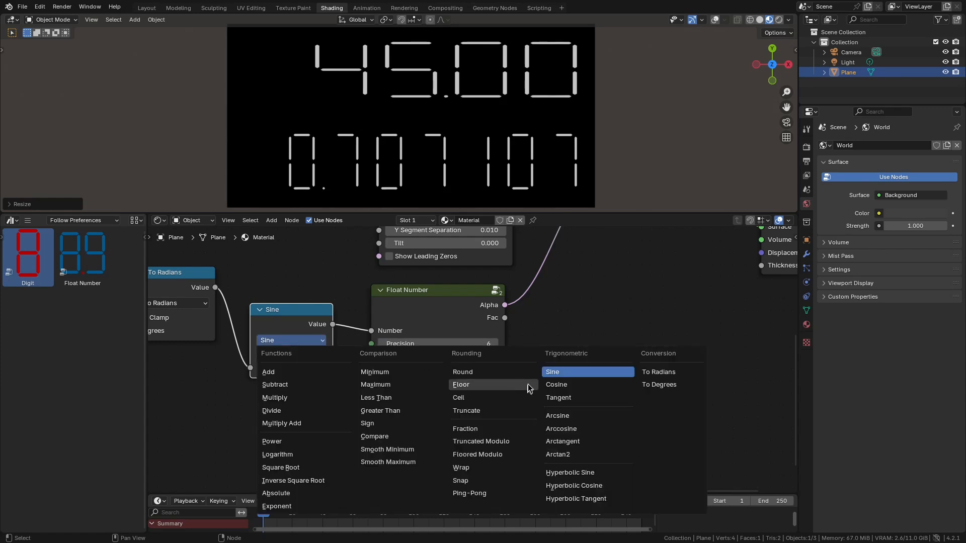
left_click(566, 399)
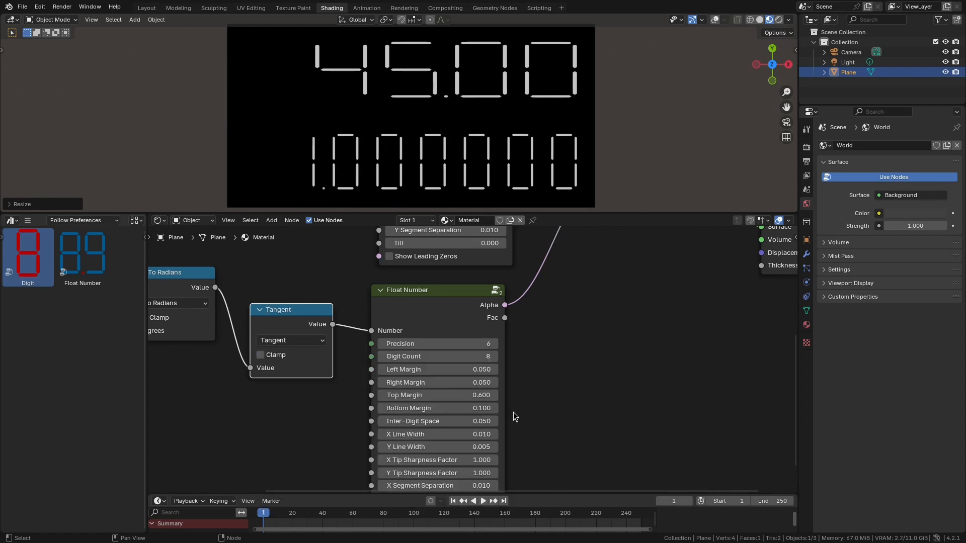
scroll(318, 388, "down", 2)
middle_click_drag(181, 306, 246, 333)
left_click(210, 318)
type("60")
key("Return")
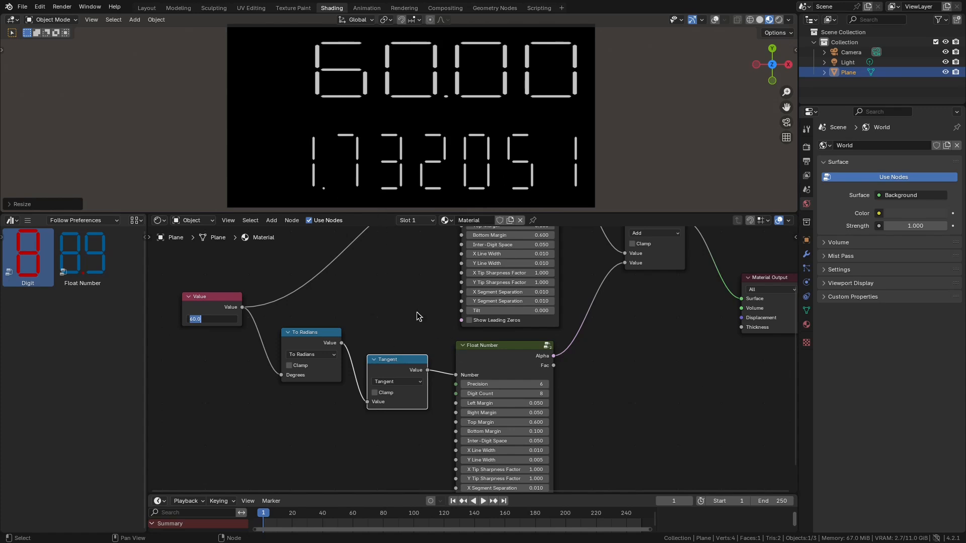
key("Escape")
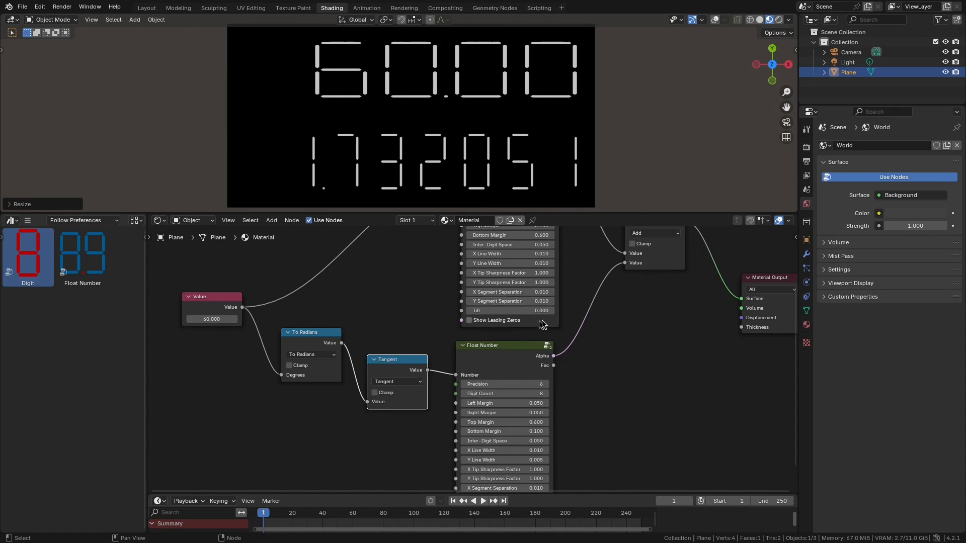
Step: Delete the upper Float Number node and link the remaining one's Alpha output directly to the Material Output's Surface
middle_click_drag(596, 283, 597, 376)
left_click(538, 266)
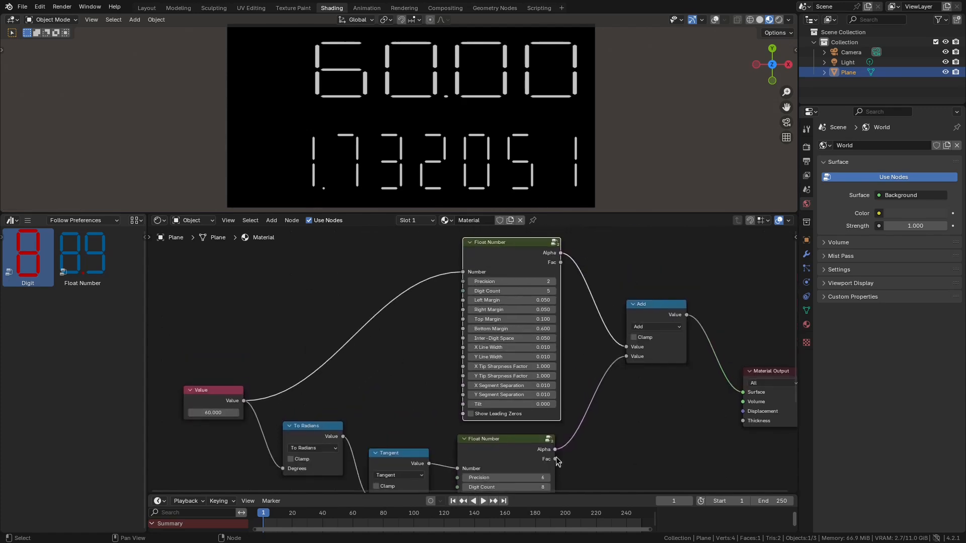
key("x")
middle_click_drag(556, 456, 583, 317)
left_click(546, 319, "ctrl+shift")
Step: Remove the To Radians node while keeping its connection, and change the Tangent node's operation to Ping-Pong
left_click(420, 316)
left_click(337, 298)
key("ctrl+x")
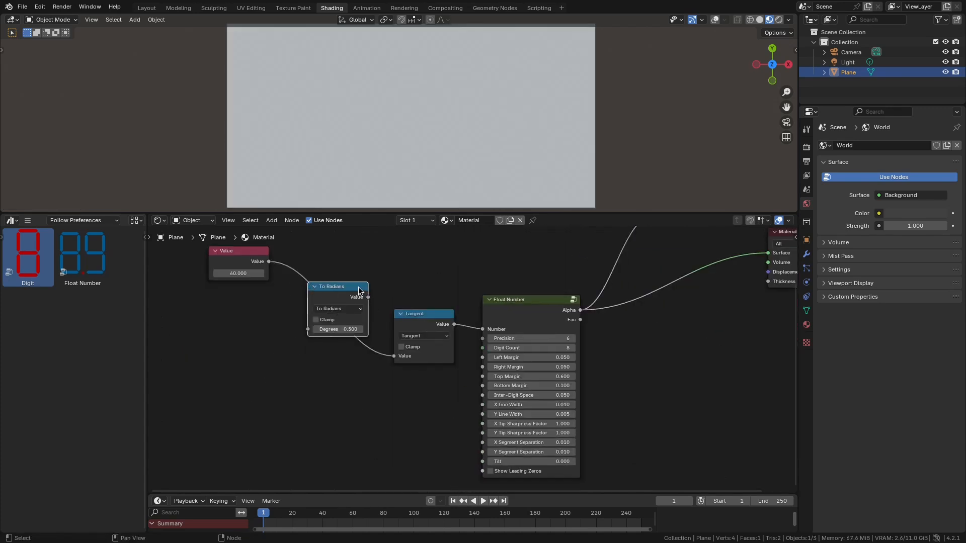
left_click(424, 336)
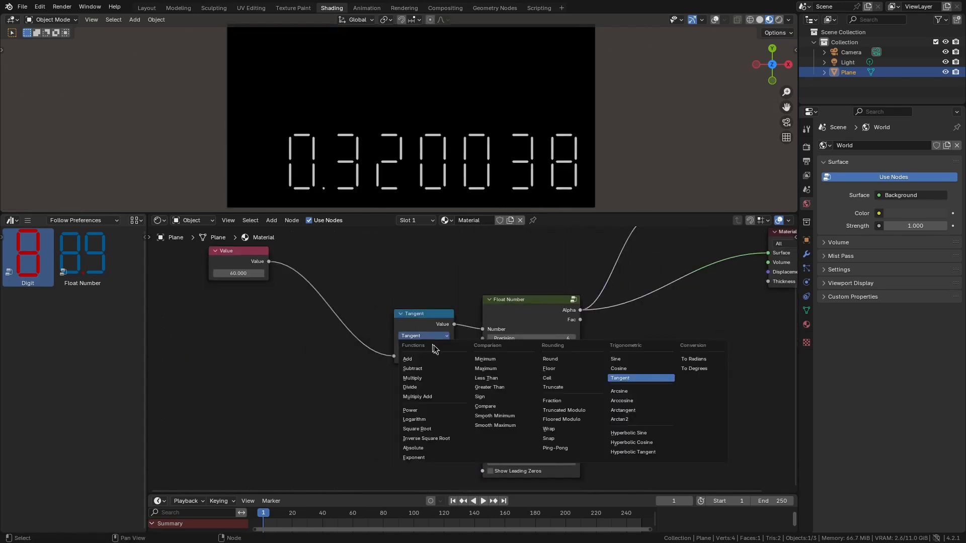
left_click(556, 447)
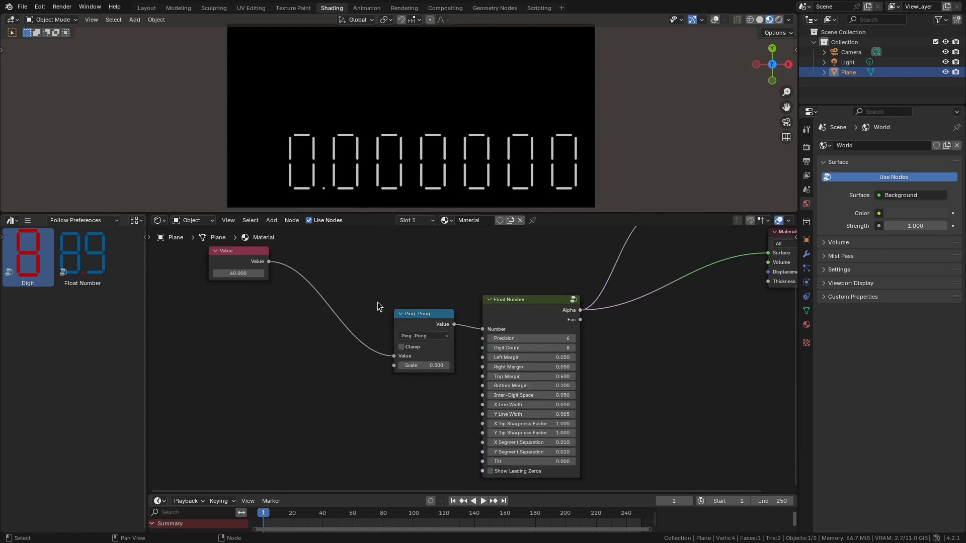
Step: Move the Value node closer to the Ping-Pong node and set its value to 1
left_click_drag(239, 267, 283, 333)
left_click(285, 339)
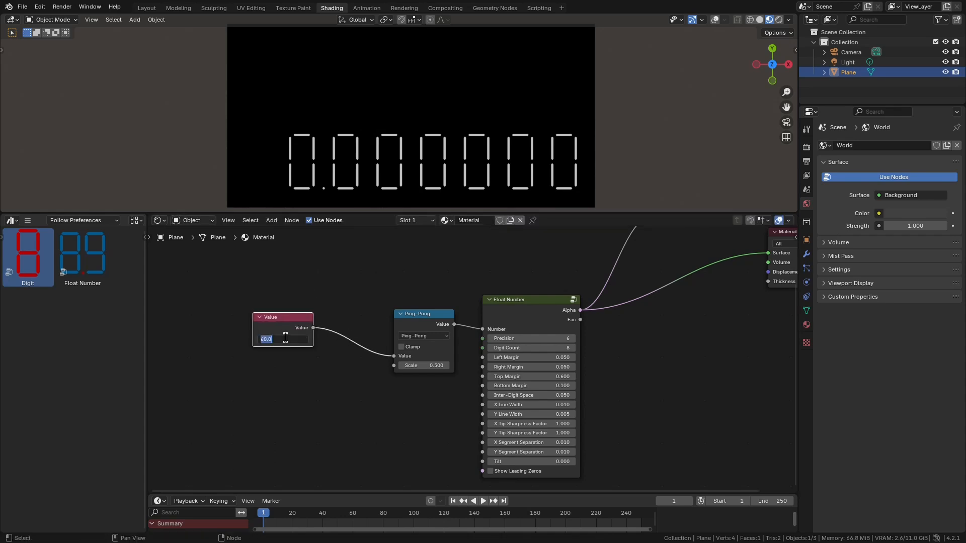
type("1")
key("Return")
Step: Raise the Value node in increments of 0.1 past 2.1 to run the number through the Ping-Pong range
left_click(306, 339)
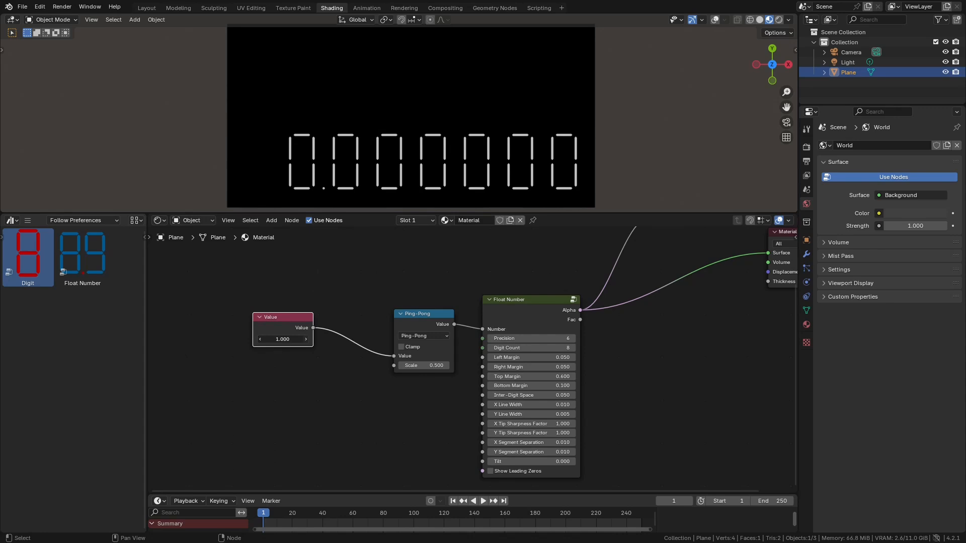
left_click(306, 339)
left_click(306, 339)
left_click(306, 340)
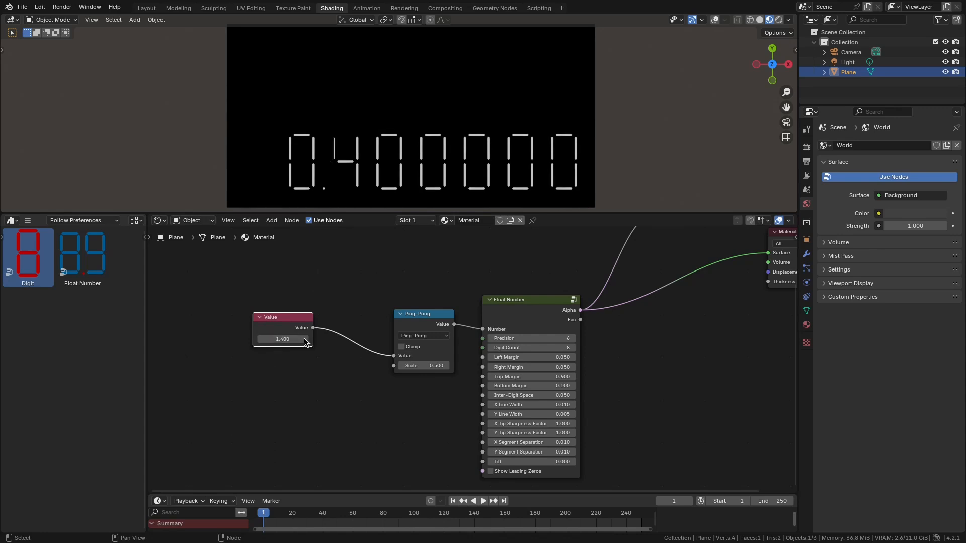
left_click(306, 340)
left_click(306, 339)
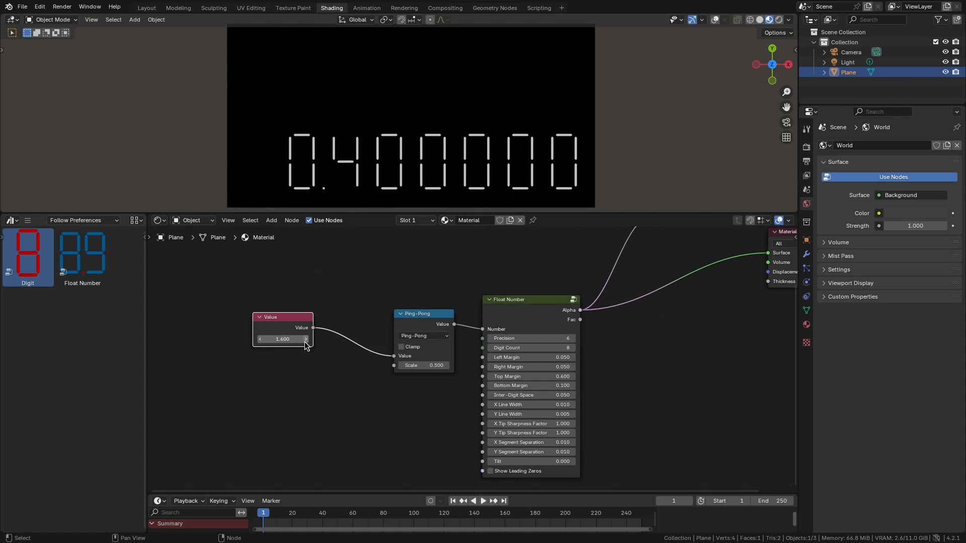
left_click(306, 339)
left_click(306, 339)
left_click(306, 340)
left_click(306, 339)
left_click(306, 339)
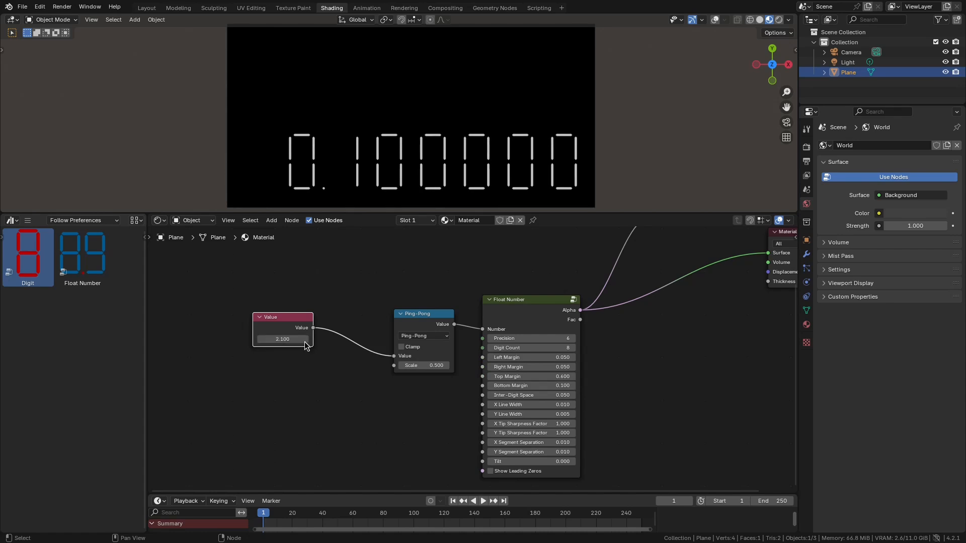
left_click(306, 339)
left_click(306, 339)
left_click(306, 339)
left_click(306, 339)
left_click(306, 339)
left_click(306, 339)
left_click(306, 339)
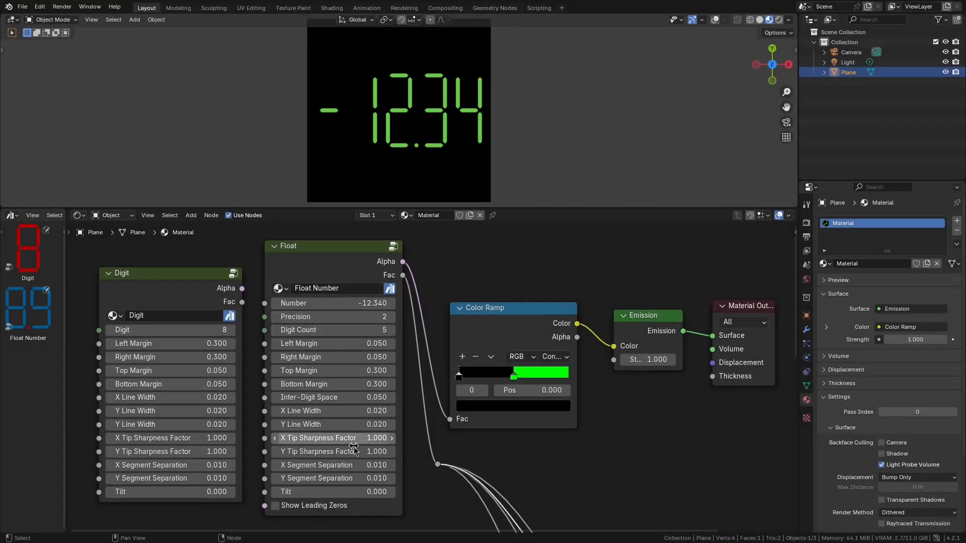
Step: Set the Number of the green display's Float Number node to 456
scroll(348, 320, "up", 3)
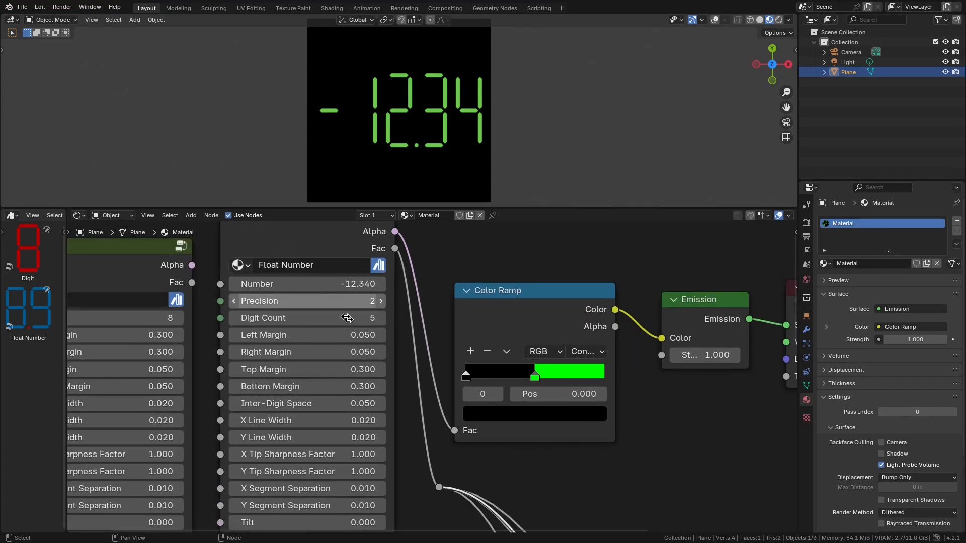
middle_click_drag(311, 287, 395, 288)
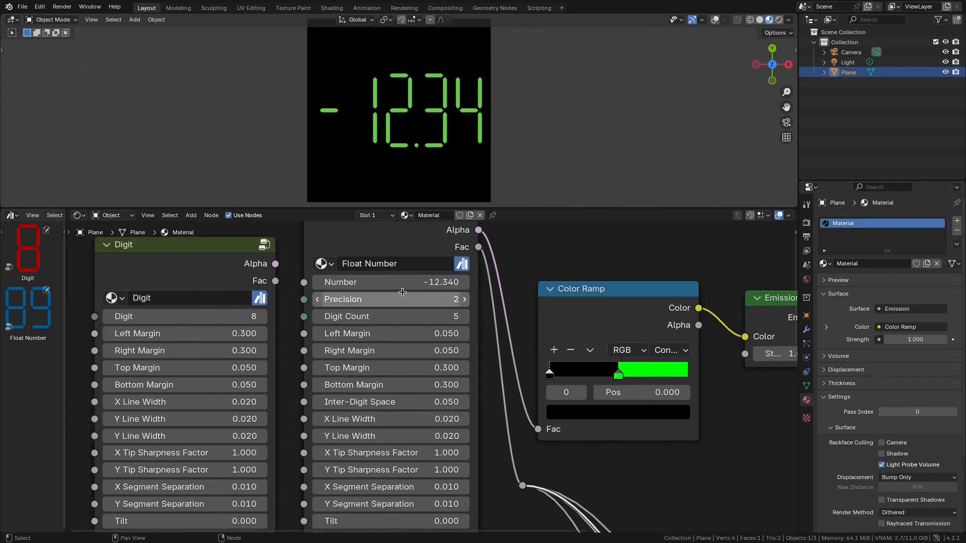
left_click(374, 282)
type("456")
key("Return")
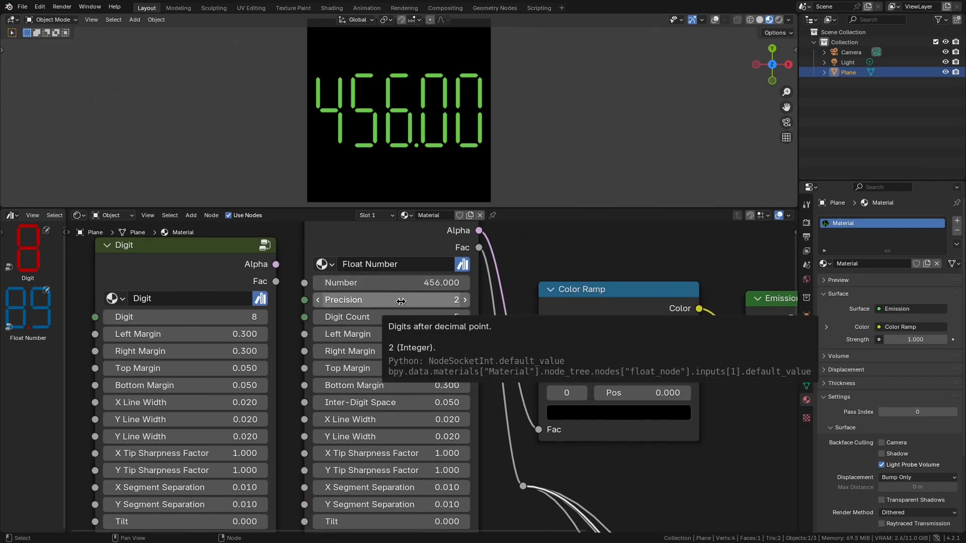
Step: Scale the green display's plane by 2 along the X axis
key("s")
key("x")
key("2")
key("Return")
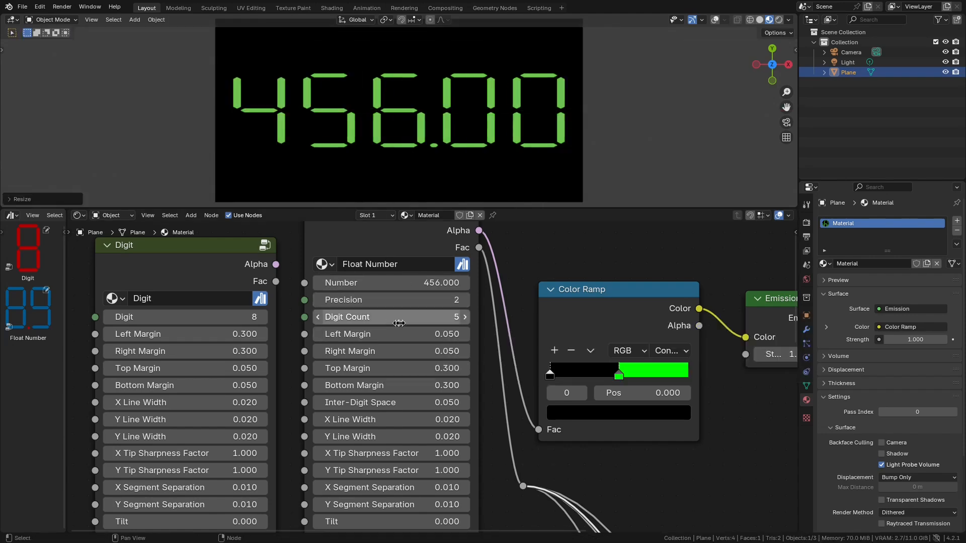
Step: Try a Digit Count of 8 on the Float Number node and settle on 6
left_click(465, 318)
left_click(465, 317)
left_click(465, 318)
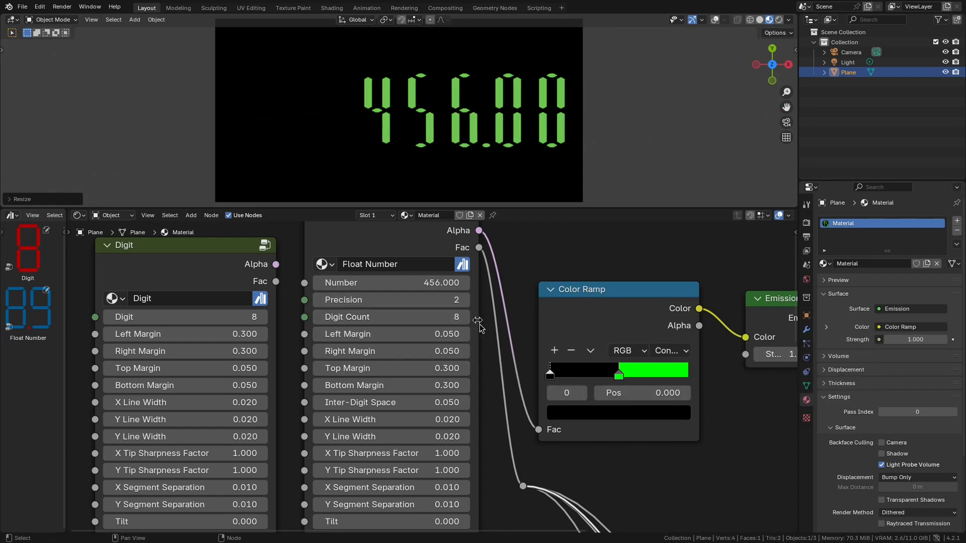
left_click(318, 317)
left_click(318, 317)
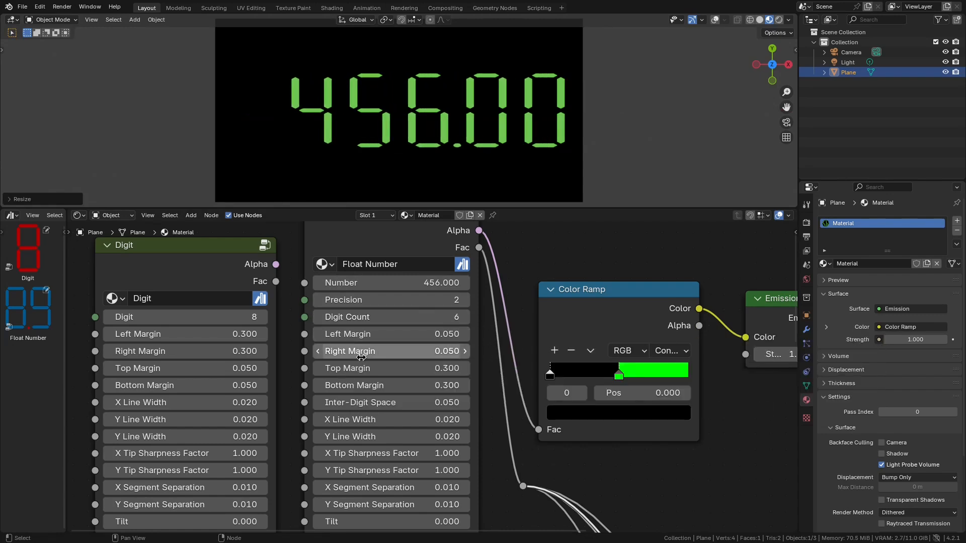
Step: Set the Float Number margins to 0.11 left, 0.12 right, 0.13 top and 0.56 bottom, and the Inter-Digit Space to 0.03
left_click_drag(376, 340, 302, 368, "shift")
left_click_drag(366, 385, 399, 386)
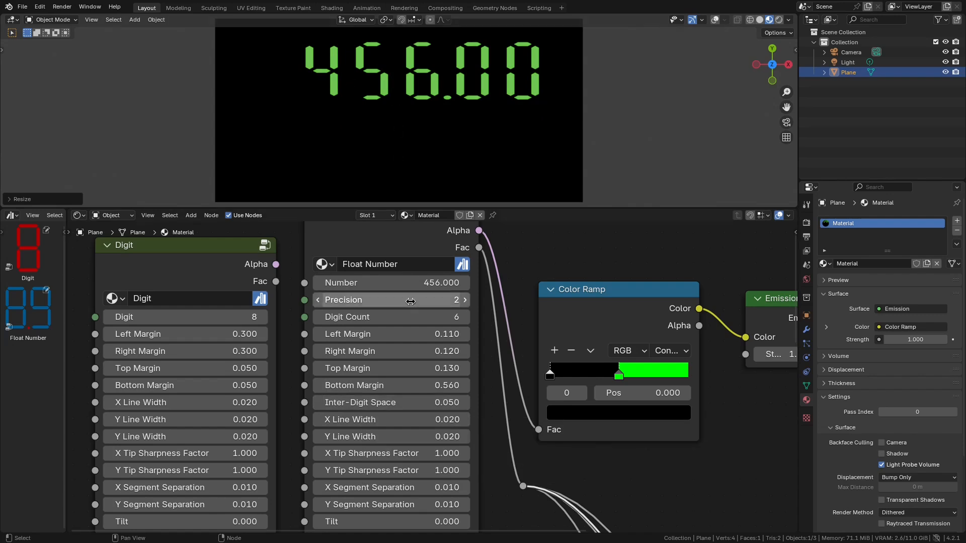
left_click_drag(375, 404, 355, 404)
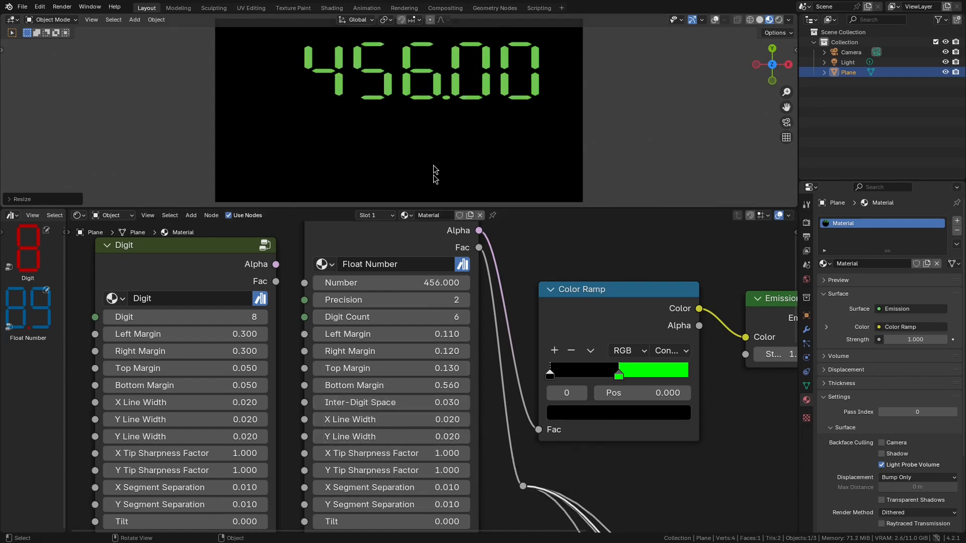
Step: Try X and Y Line Widths of 0.01 on the Float Number node and return both to 0.02
left_click(397, 420)
left_click(397, 421)
key("Return")
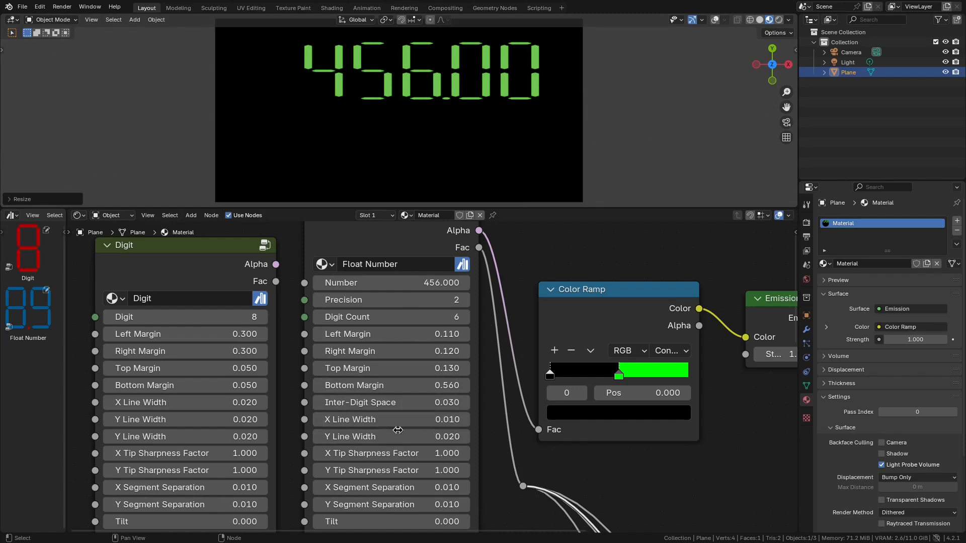
left_click(398, 437)
type("0.01")
key("Return")
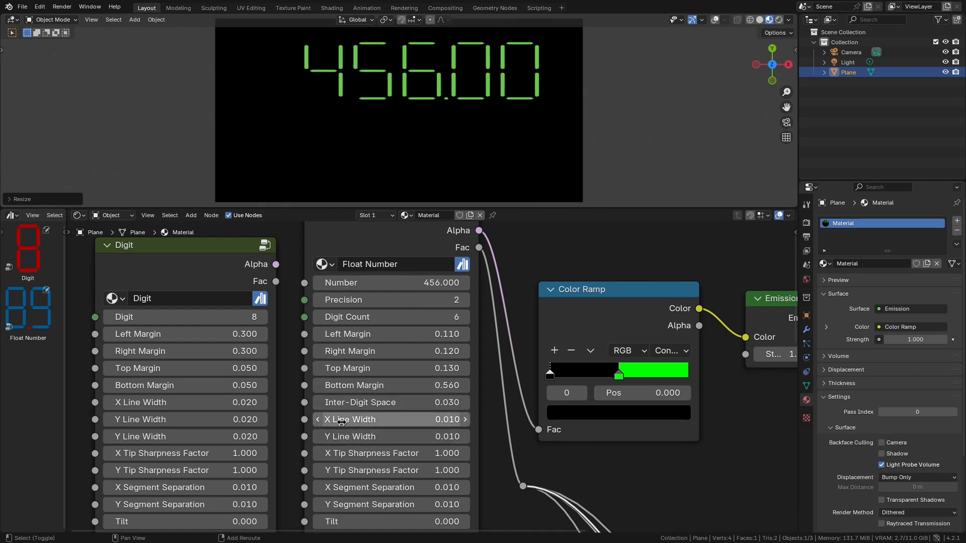
mouse_move(341, 420)
left_mouse_down("shift")
mouse_move(352, 420)
mouse_move(347, 437)
left_mouse_up("shift")
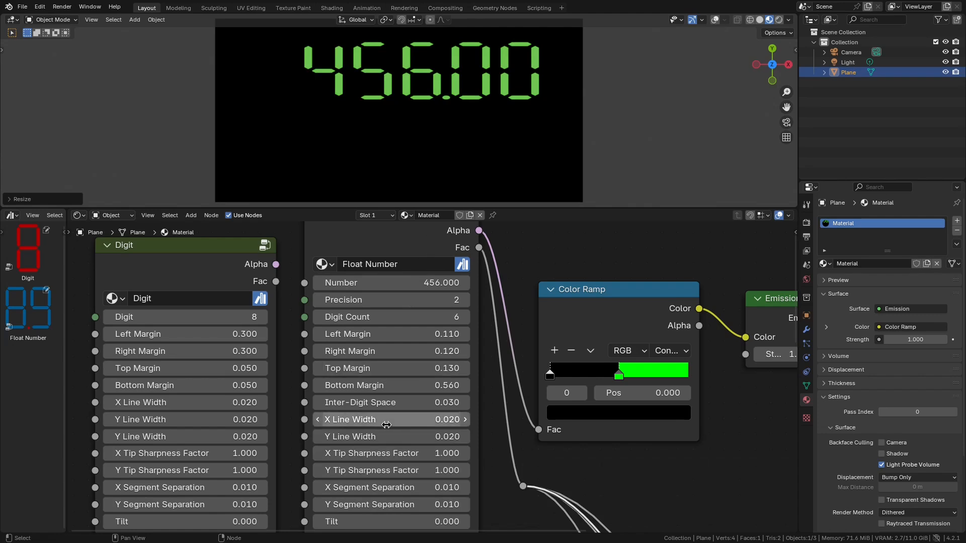
Step: Set the Float Number node's X and Y Tip Sharpness Factors to 0
scroll(465, 125, "up", 2)
scroll(465, 126, "up", 1)
middle_click_drag(448, 102, 451, 181, "shift")
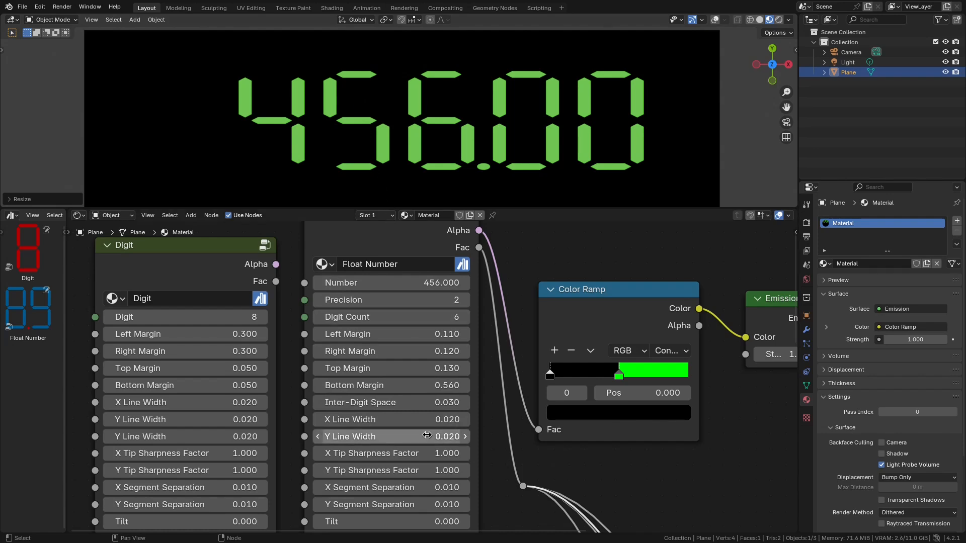
left_click(396, 457)
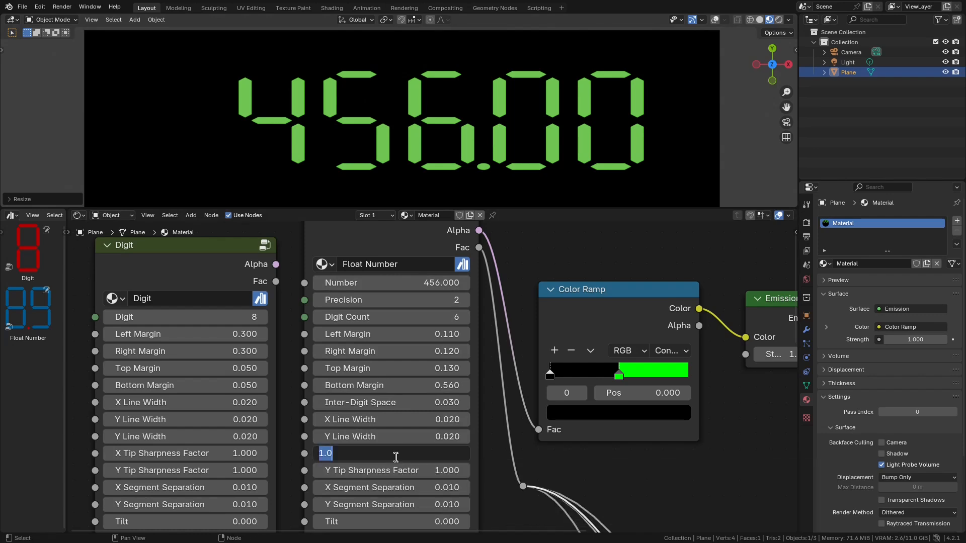
type("0")
key("Return")
left_click(402, 472)
type("0")
key("Return")
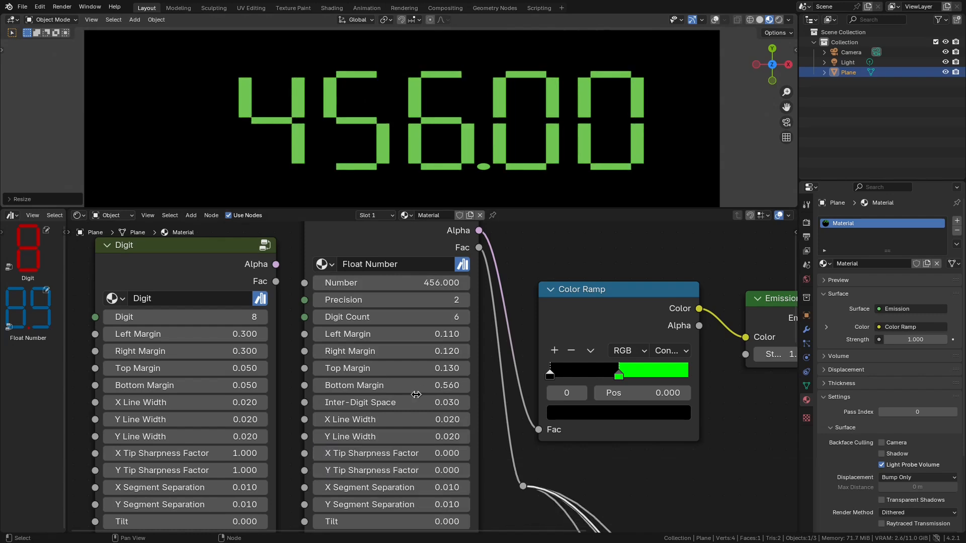
Step: Try other tip sharpness values on the Float Number node, undo them, and set both Tip Sharpness Factors to 1
left_click_drag(398, 454, 505, 470, "shift")
key("ctrl+z")
key("ctrl+z")
key("ctrl+z")
double_click(420, 458)
type("1")
key("Return")
double_click(395, 473)
type("1")
key("Return")
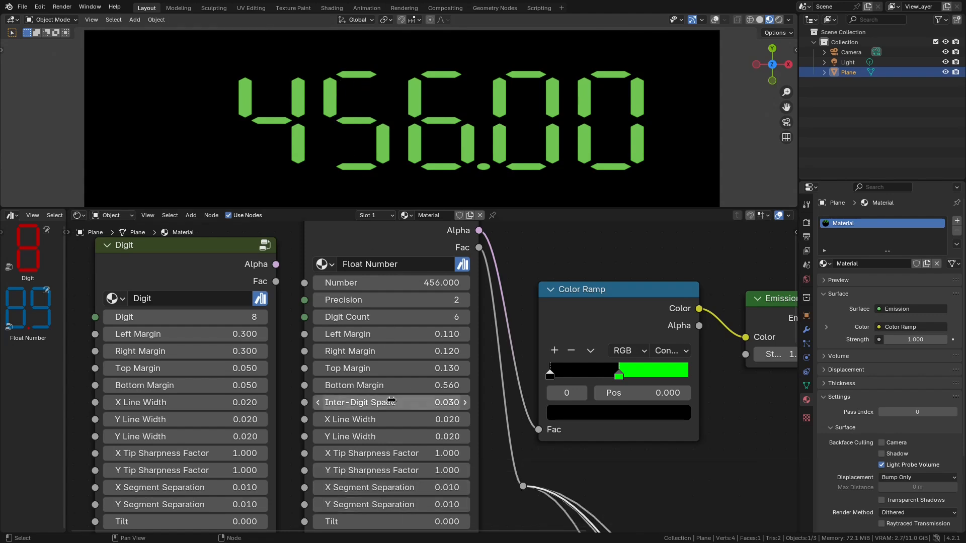
Step: Try different segment separations on the Float Number node, including an X Segment Separation of 0, and undo them
left_click_drag(388, 487, 352, 510, "shift")
key("ctrl+z")
key("ctrl+z")
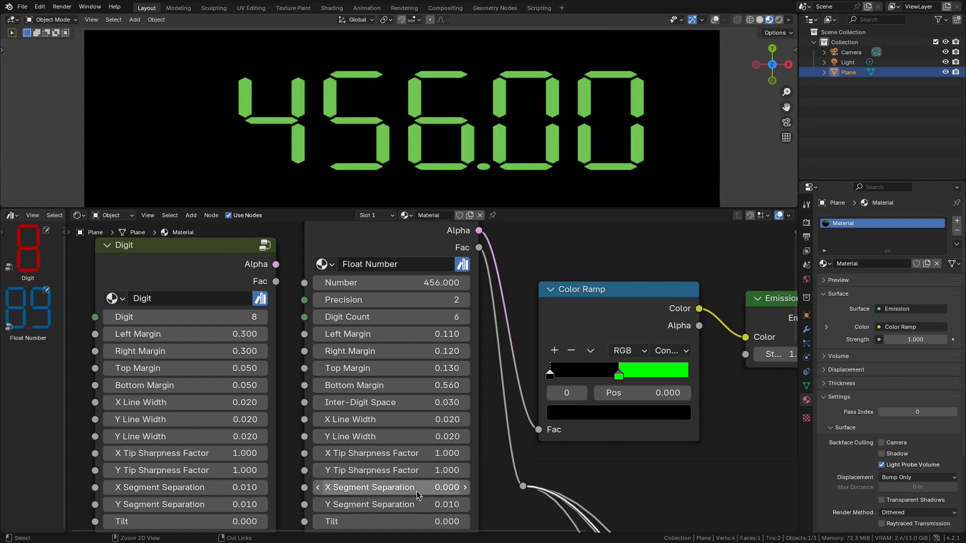
Step: Try Tilt values of 0.12 and 0.33 on the Float Number node and reset the Tilt to 0
middle_click_drag(417, 476, 417, 394)
left_click_drag(380, 440, 443, 440, "shift")
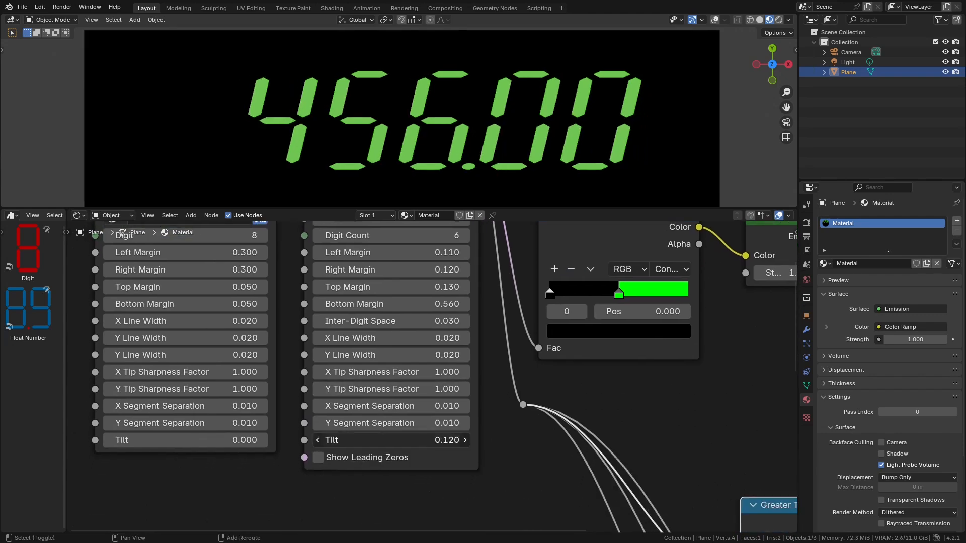
scroll(525, 127, "down", 2)
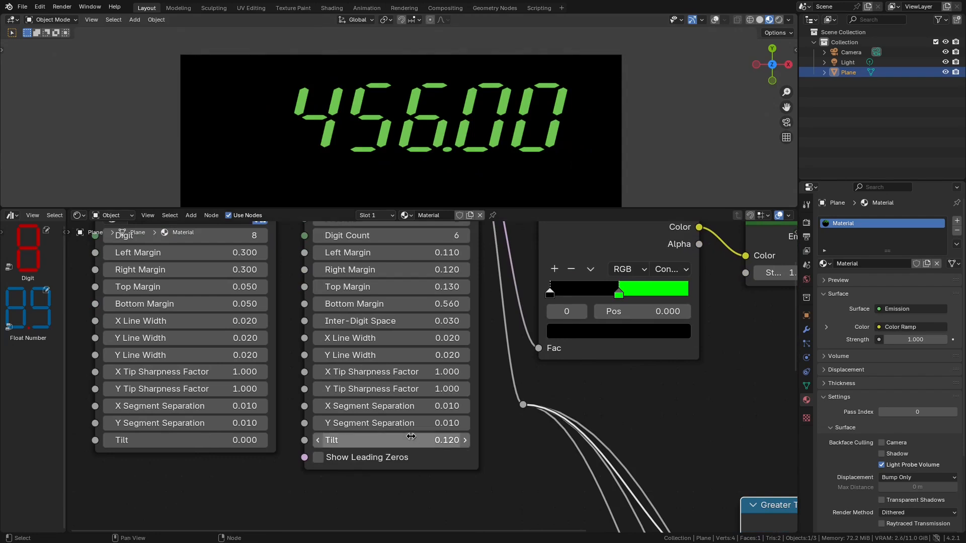
left_click_drag(411, 440, 459, 440, "shift")
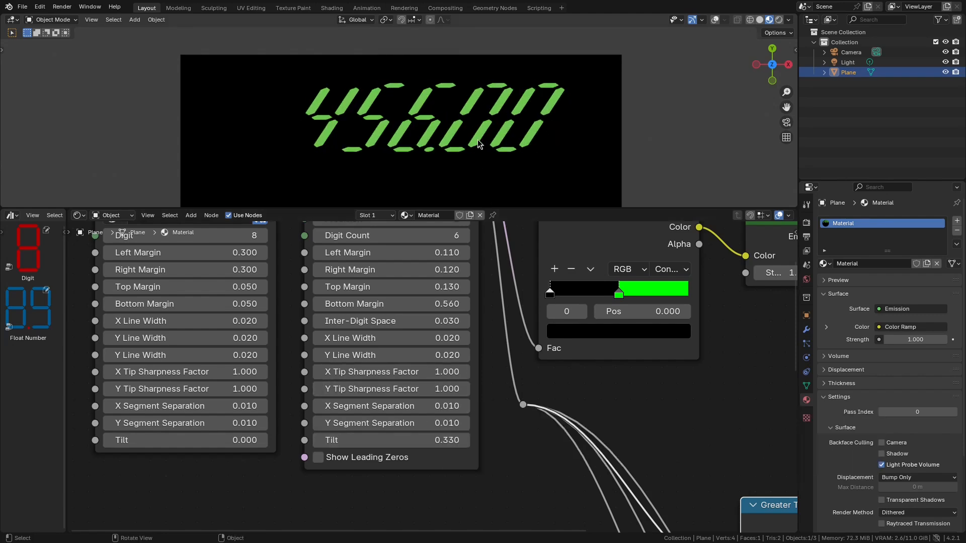
left_click(444, 440)
type("0")
key("Return")
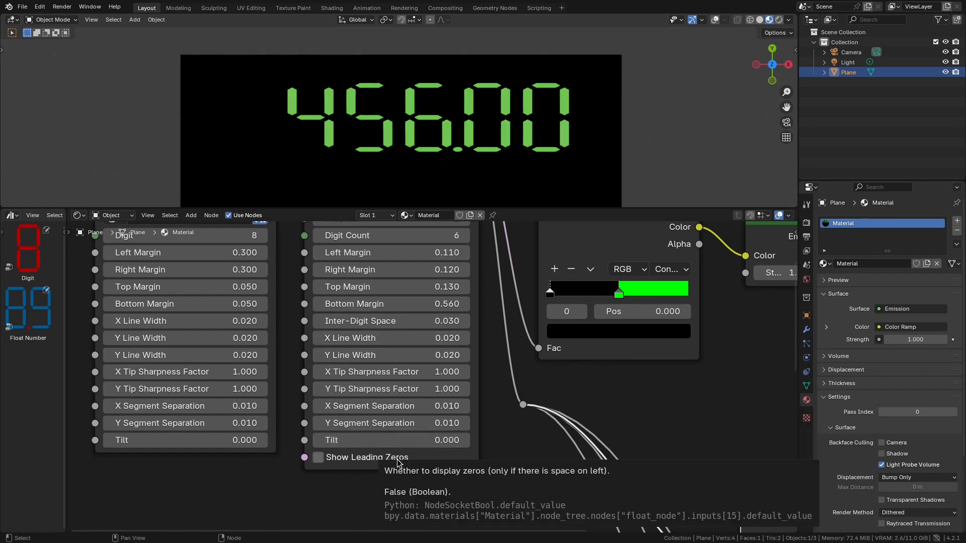
Step: Enable Show Leading Zeros on the Float Number node and raise its Digit Count to 7
left_click(363, 458)
scroll(342, 292, "down", 2)
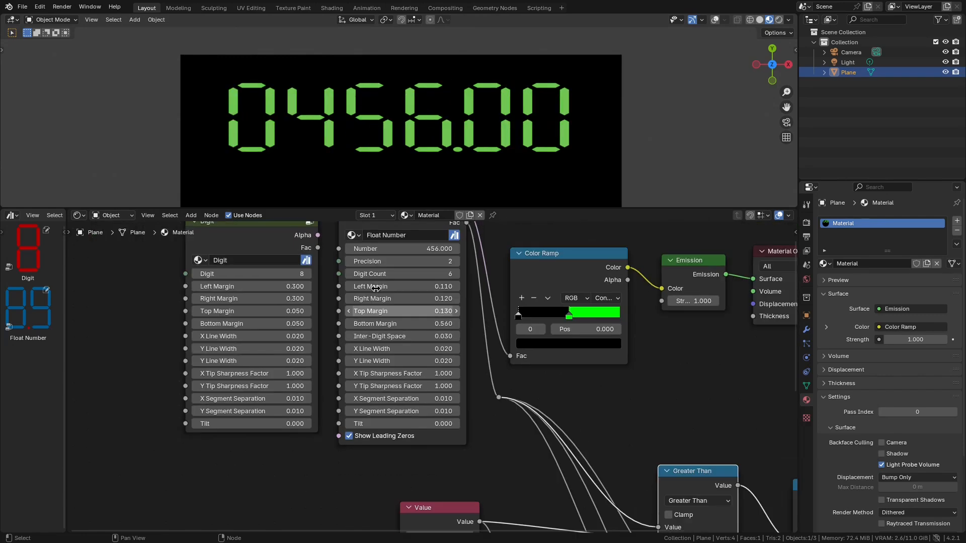
middle_click_drag(452, 287, 442, 351)
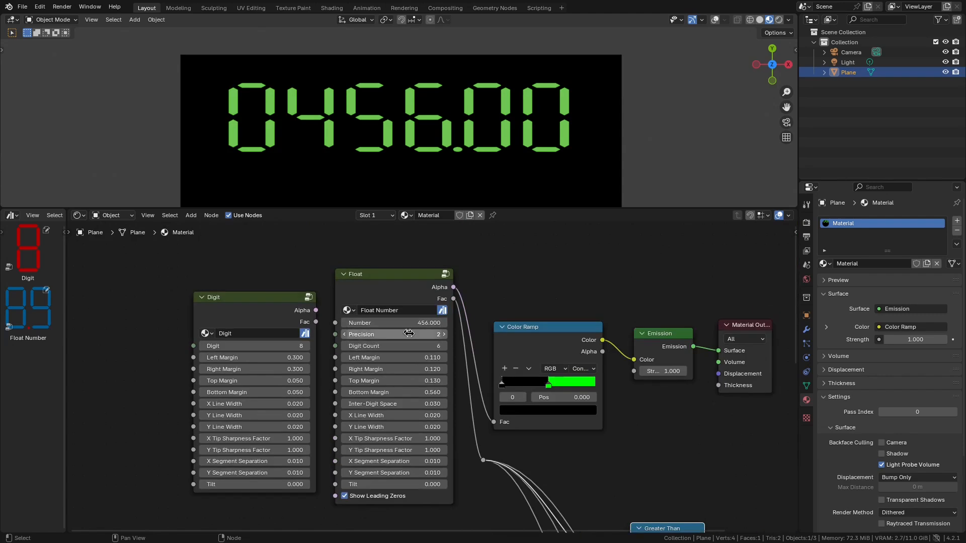
left_click(443, 347)
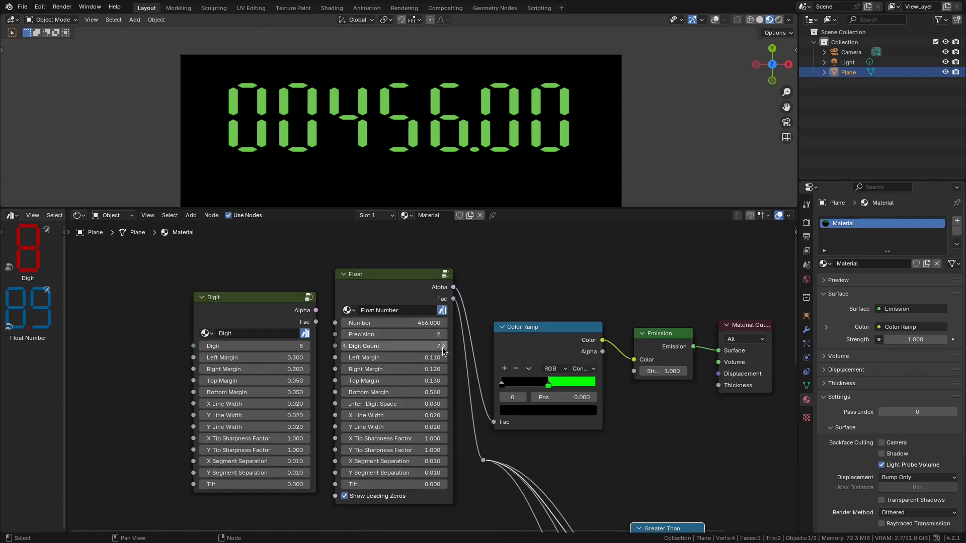
Step: Set the Float Number node's X and Y Line Widths to 0.01 and raise its Digit Count to 8
left_click(413, 416)
type("0.01")
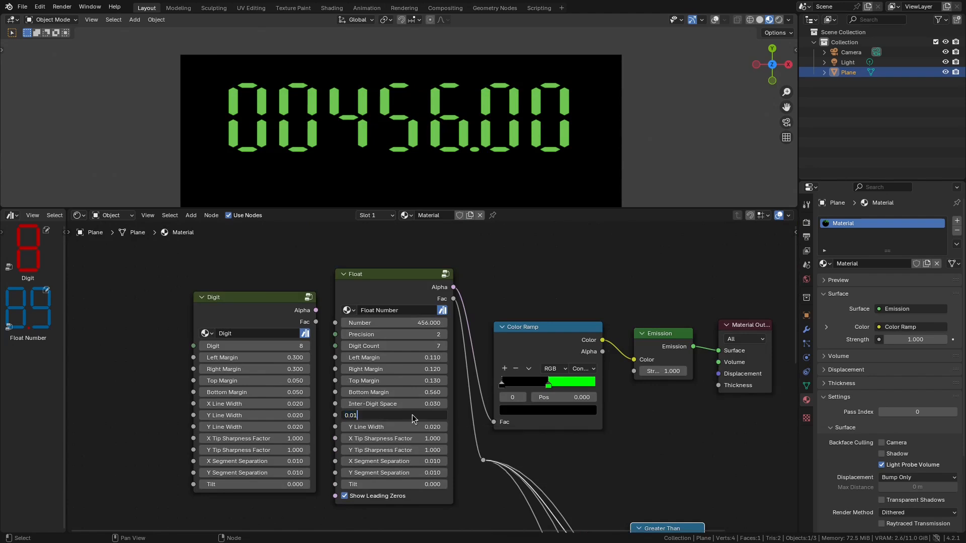
key("Tab")
type("0.01")
key("Return")
left_click(445, 347)
Step: Set the Float Number node's Number to 12 and lower its Precision to 1
left_click(417, 323)
key("Home")
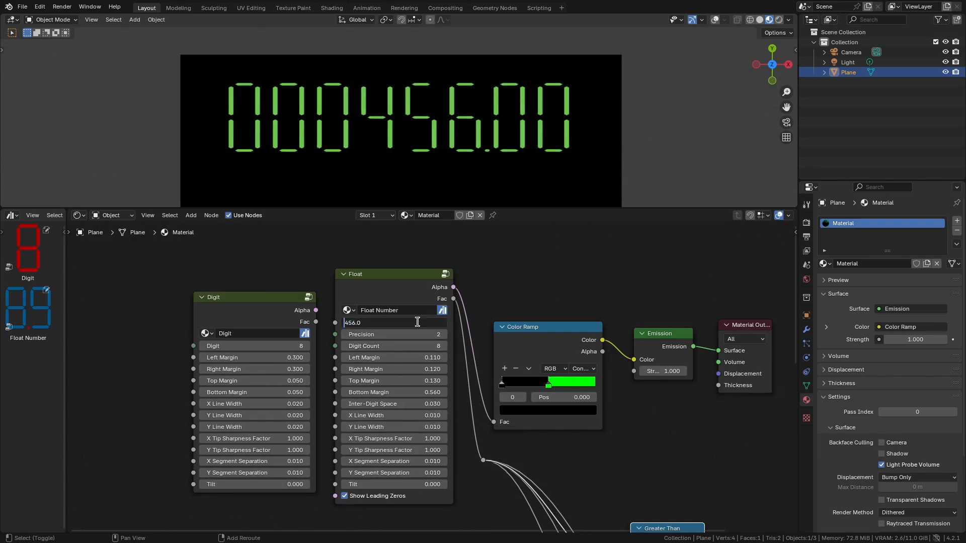
key("ctrl+a")
type("12")
key("Return")
left_click(345, 335)
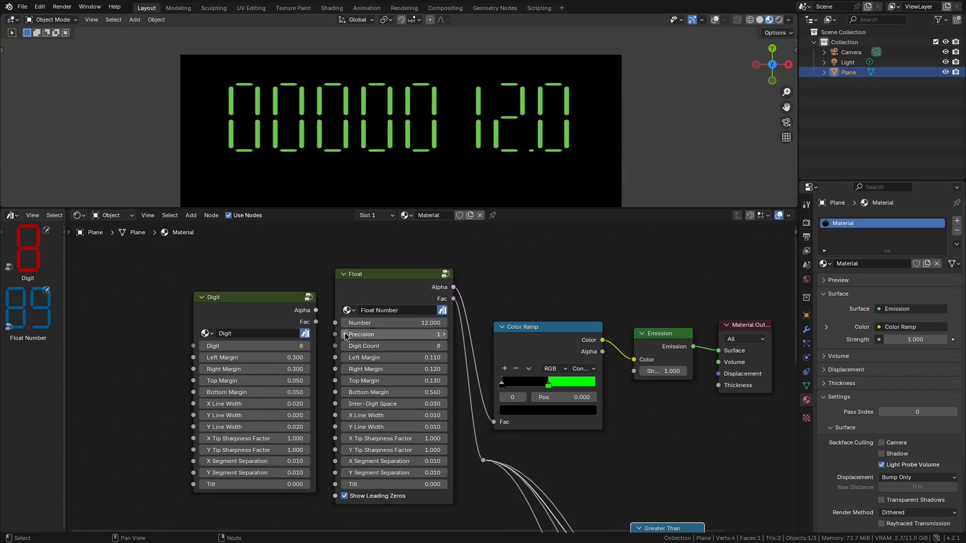
Step: Preview the Multiply node's output on the plane and reconnect the Emission node to the material output
scroll(568, 463, "down", 1)
scroll(564, 458, "up", 2)
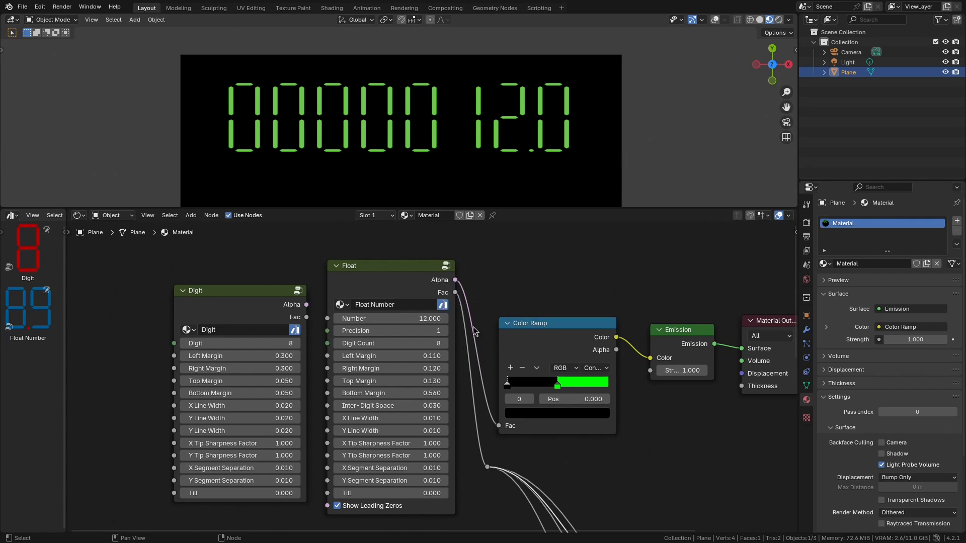
middle_click_drag(590, 438, 514, 237)
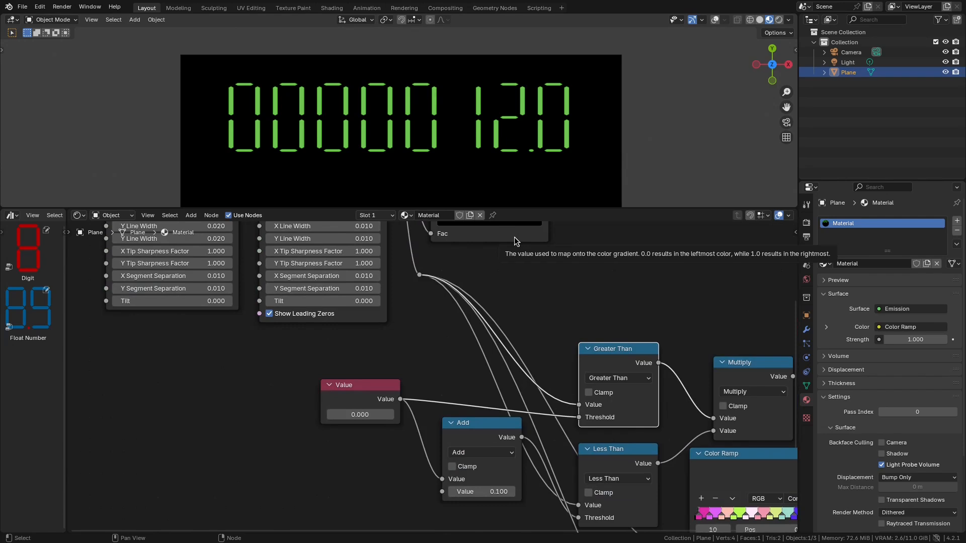
left_click(743, 366, "ctrl+shift")
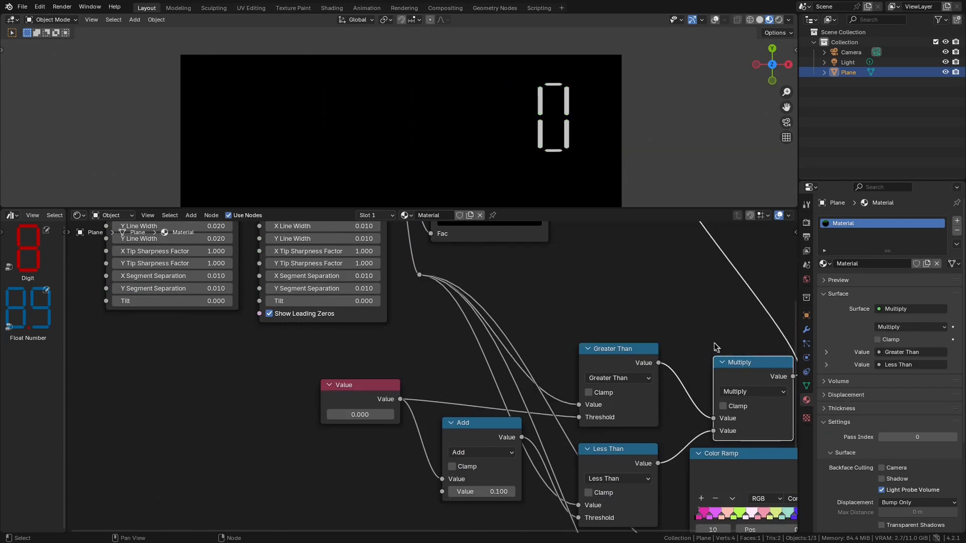
middle_click_drag(716, 347, 653, 301)
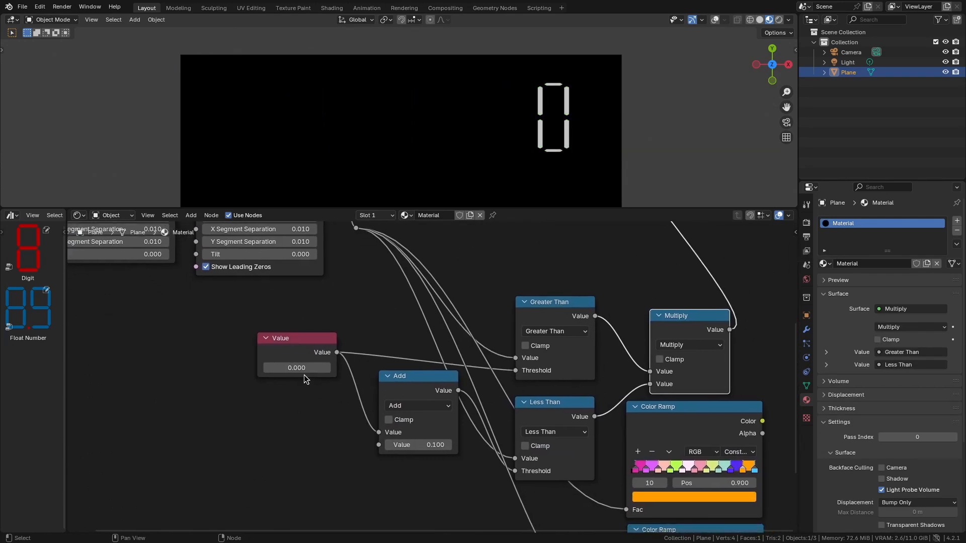
middle_click_drag(351, 291, 425, 487)
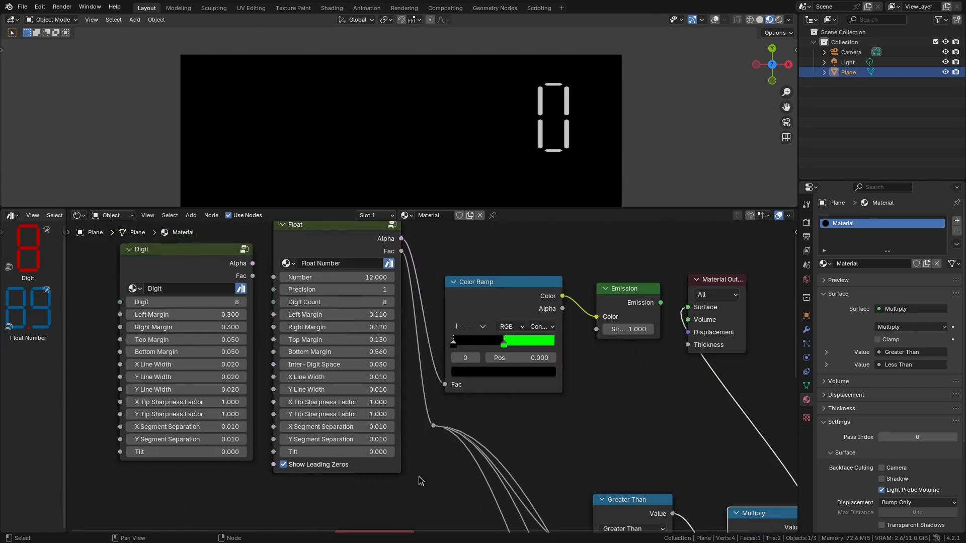
left_click(623, 301, "ctrl+shift")
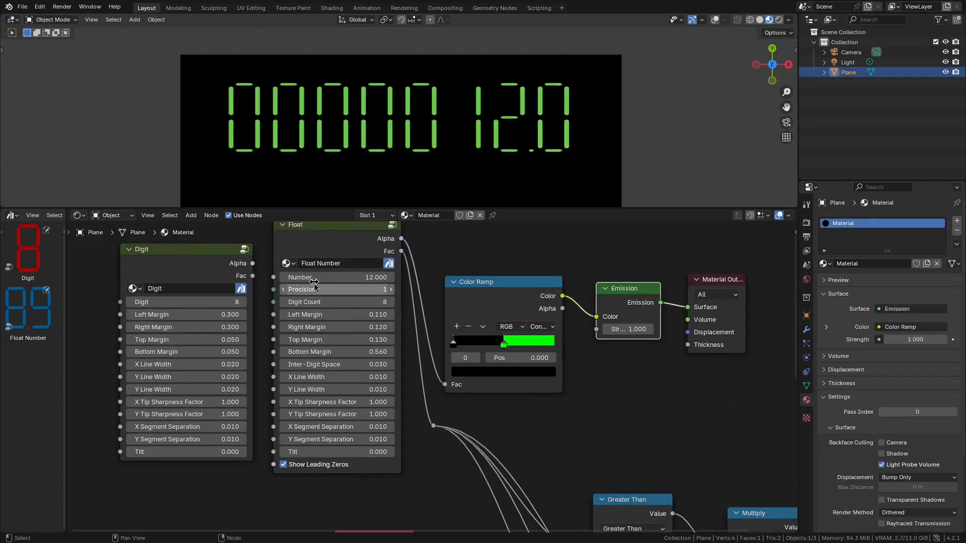
Step: Set the Float Number node's Precision to 2 and its Number to 123456.78
left_click_drag(326, 291, 341, 291)
left_click(359, 277)
type("1234567")
key("BackSpace")
type(".78")
key("Return")
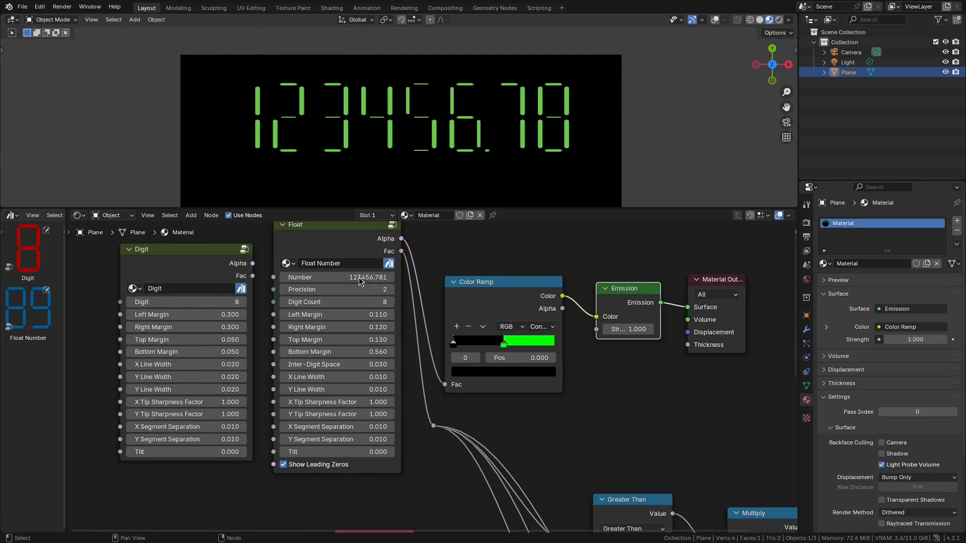
Step: Set the Float Number node's Inter-Digit Space to 0.01 and its X and Y Segment Separation to 0.005
middle_click_drag(417, 478, 393, 460)
left_click(344, 348)
type(".01")
key("Return")
left_click(344, 410)
type(".005")
key("Return")
left_click(345, 421)
type(".005")
key("Return")
Step: Widen the Float Number node's Inter-Digit Space to 0.02
left_click(351, 346)
type(".02")
key("Return")
Step: Preview the Multiply node and step the Value node through the digits in 0.1 increments, ending at 0.7
middle_click_drag(548, 417, 444, 224)
left_click(644, 307, "ctrl+shift")
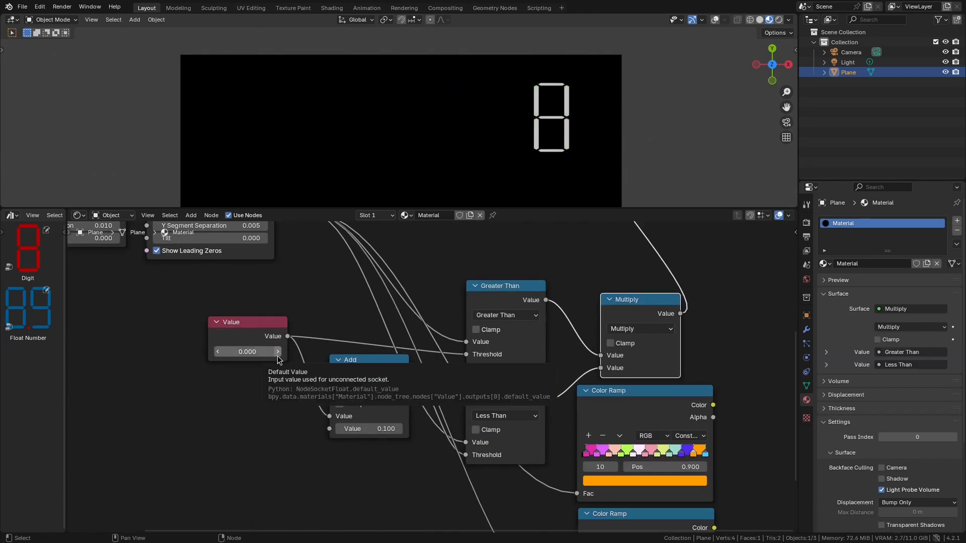
left_click(277, 356)
left_click(278, 356)
left_click(278, 356)
left_click(278, 356)
left_click(277, 356)
left_click(278, 356)
left_click(278, 355)
left_click(278, 356)
left_click(221, 355)
Step: Set the Float Number node's Number to the negative value -123.45
middle_click_drag(253, 306, 295, 408)
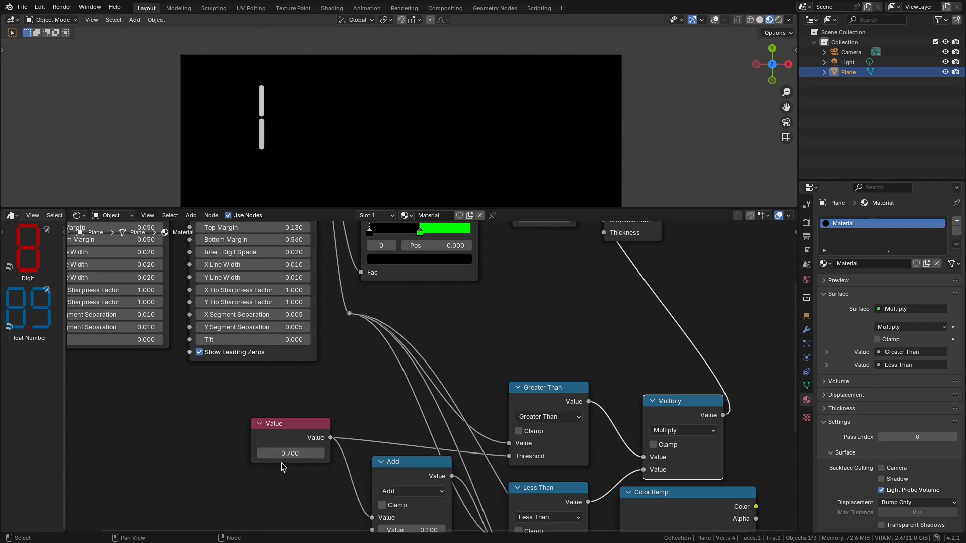
middle_click_drag(291, 359, 293, 457)
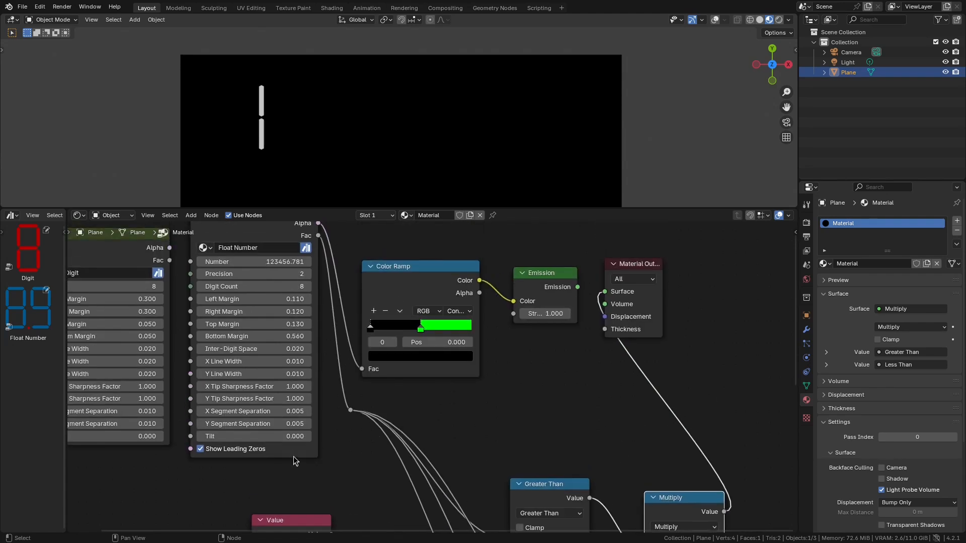
left_click(285, 263)
type("0")
key("Return")
Step: Raise the Value node to 0.9 and preview the upper multicolour Color Ramp on the plane
middle_click_drag(412, 409, 409, 229)
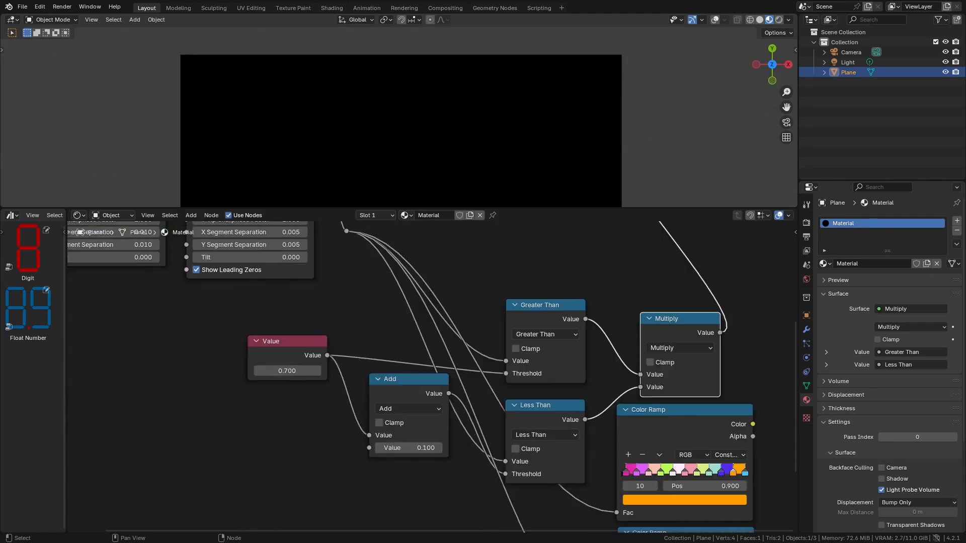
left_click(317, 371)
left_click(318, 371)
left_click(659, 425, "ctrl+shift")
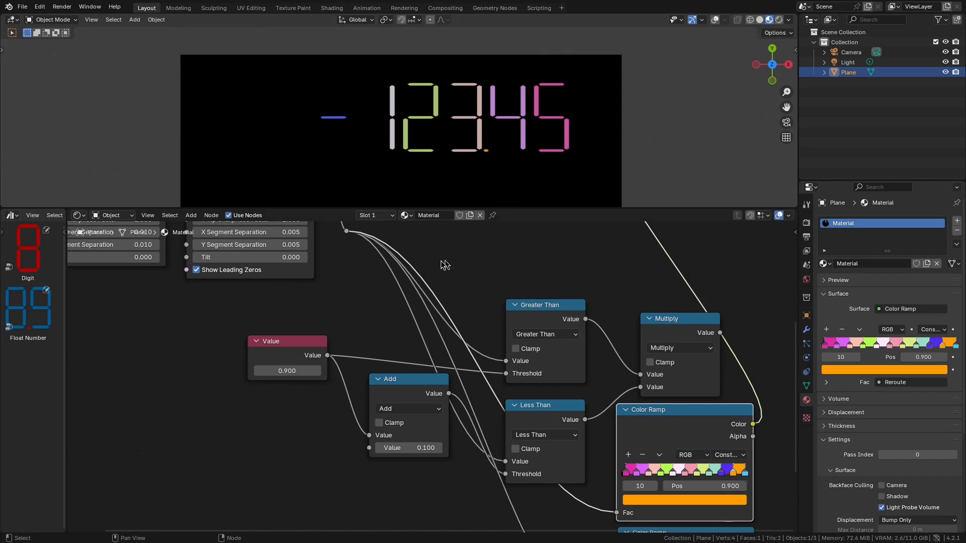
Step: Set the Number to -123456.9 with a Precision of 1 and preview the lower multicolour Color Ramp on the plane
middle_click_drag(439, 261, 453, 445)
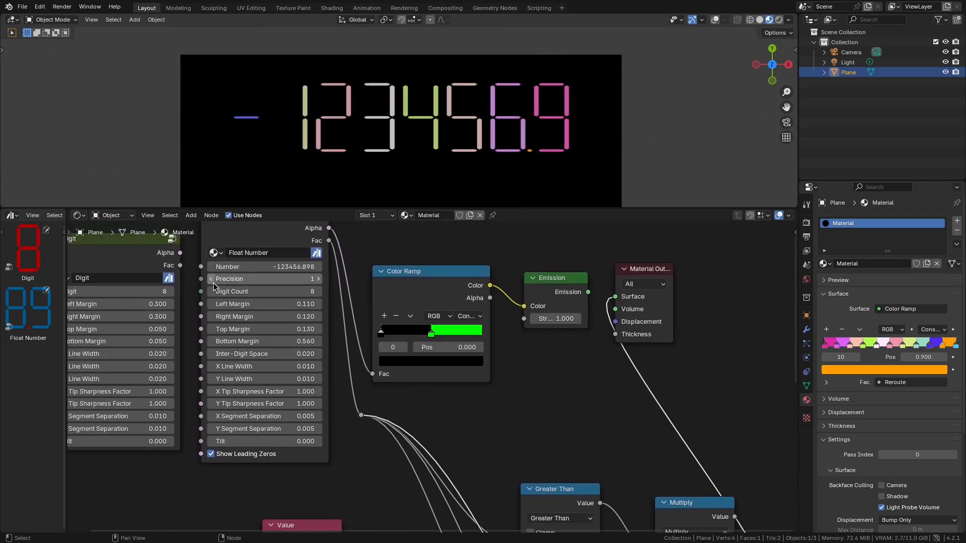
scroll(552, 398, "down", 1)
scroll(552, 401, "down", 10, "shift")
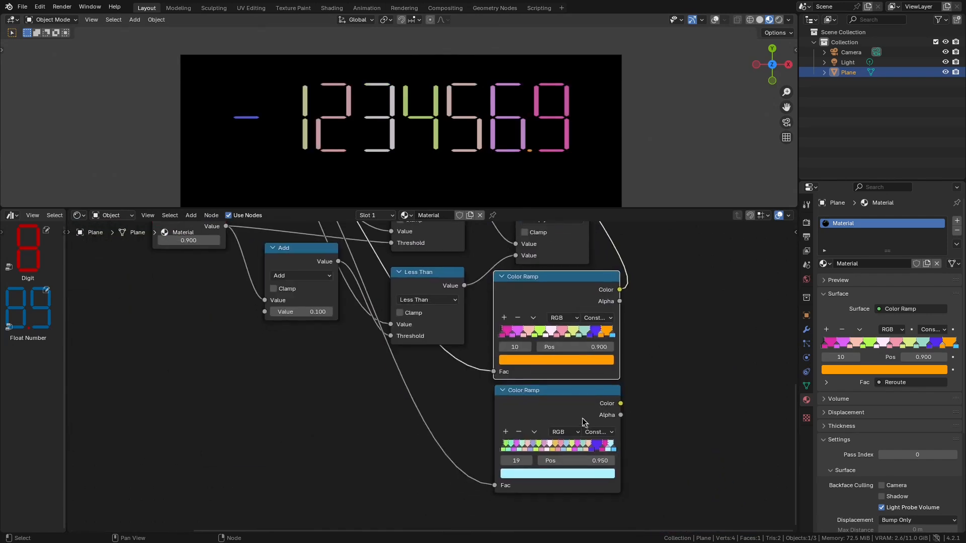
left_click(579, 413, "ctrl+shift")
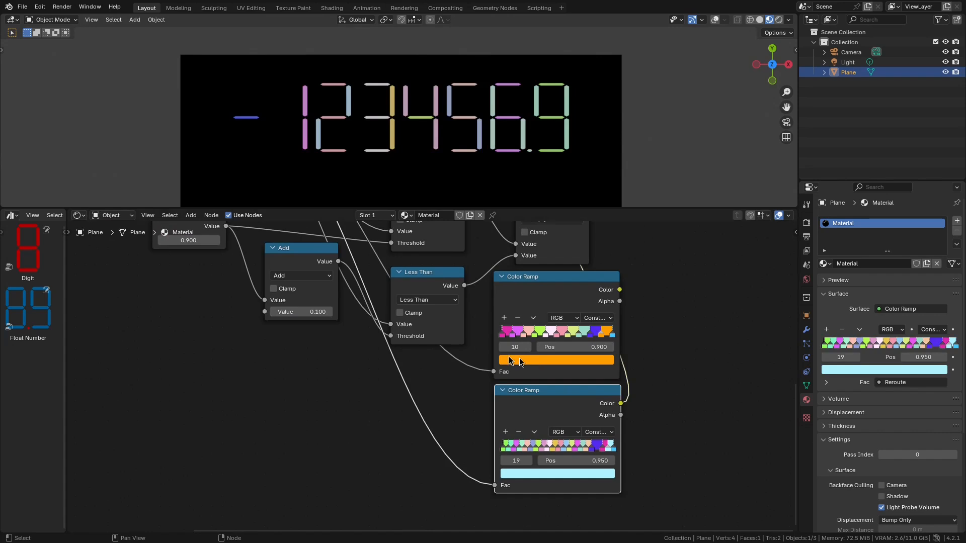
middle_click_drag(306, 346, 333, 409)
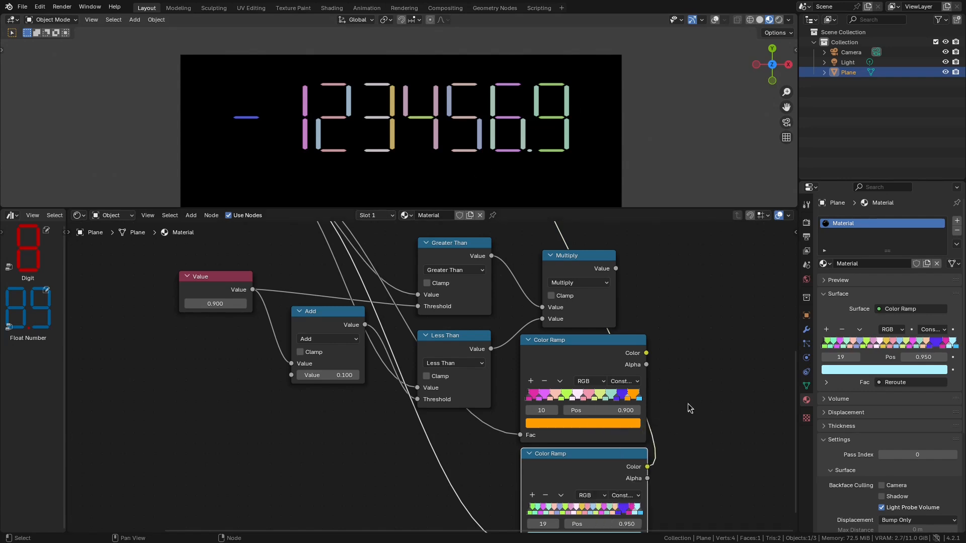
middle_click_drag(679, 441, 672, 343)
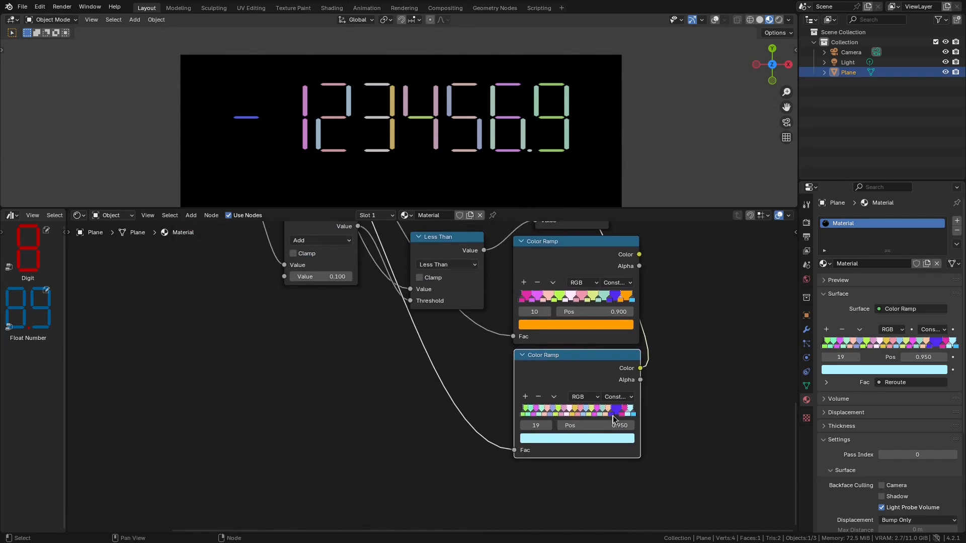
middle_click_drag(671, 315, 684, 463)
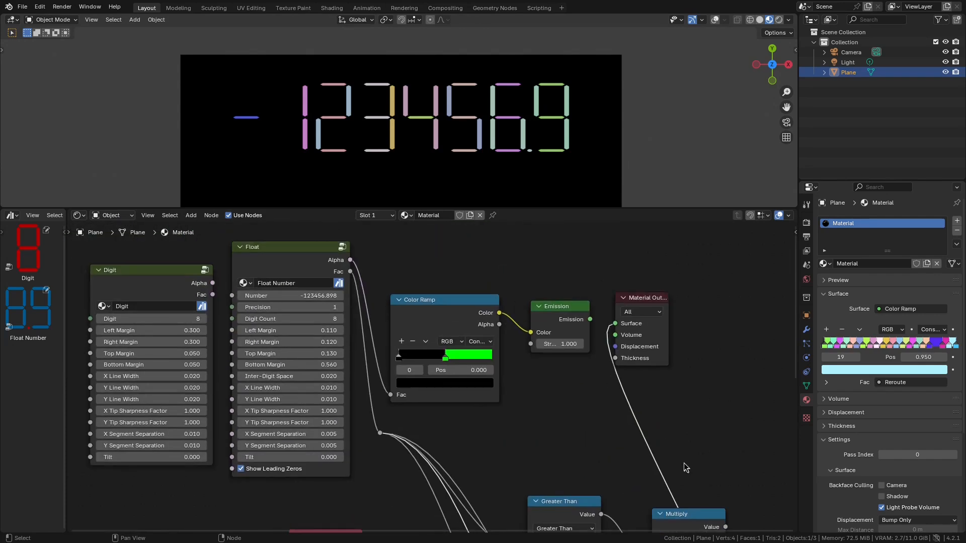